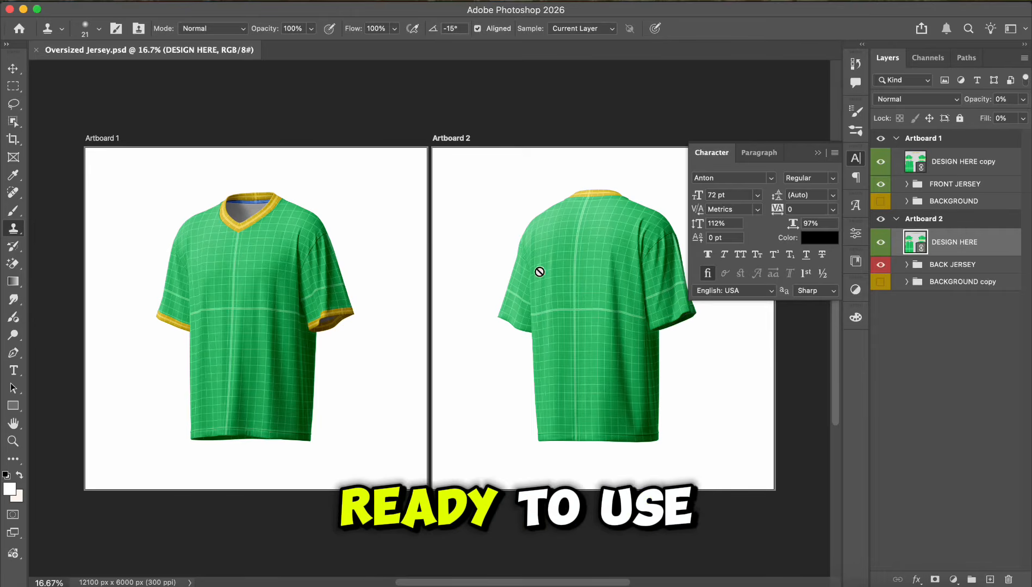
Open the Lakers 2k22 Upper.psd jersey design from the Oversize NBA folder
left_click(816, 153)
key("super+o")
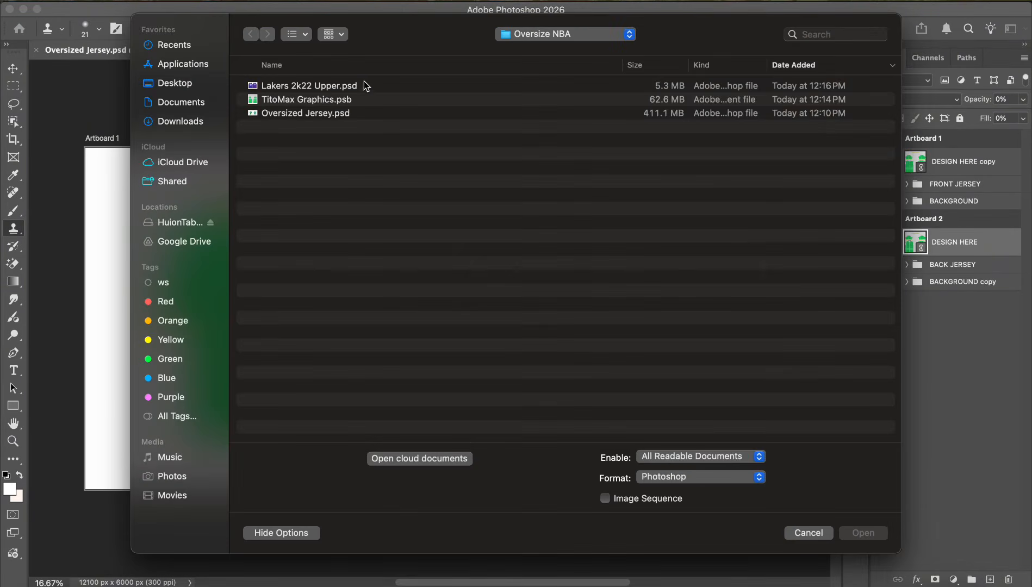
double_click(354, 87)
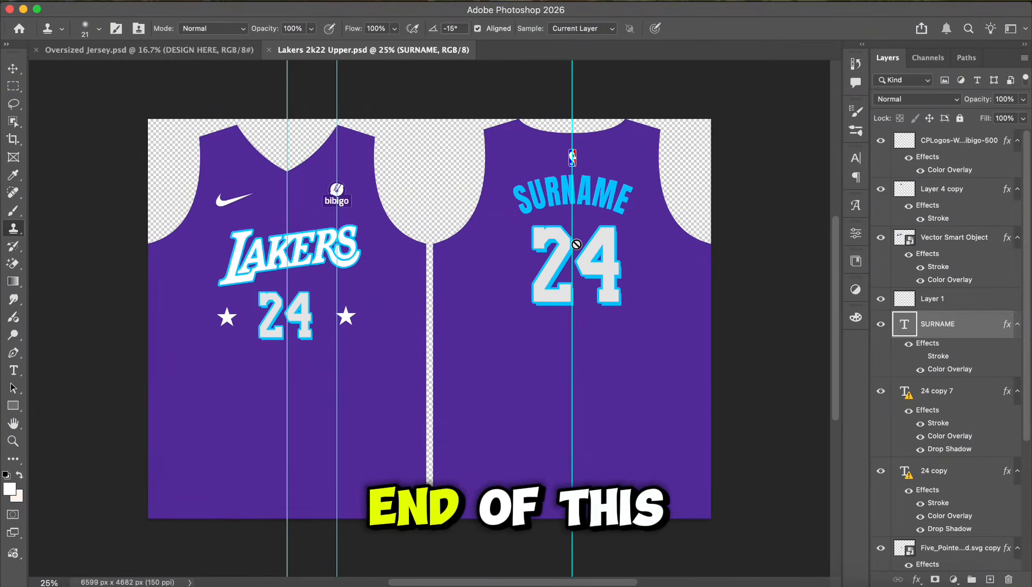
Sample the Lakers jersey's purple as the foreground color and the surname's light blue as the background color
left_click(13, 174)
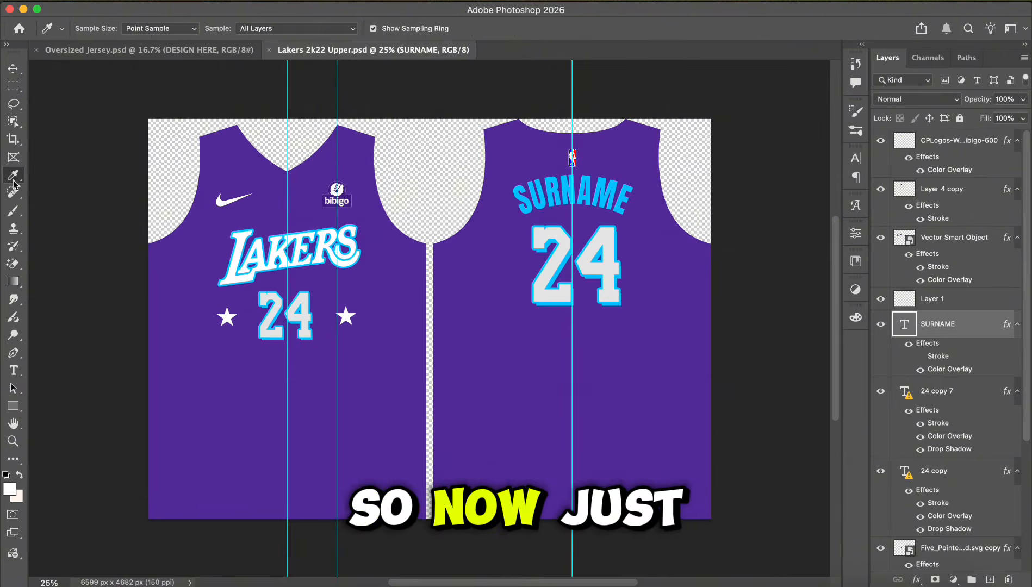
key("super+equal")
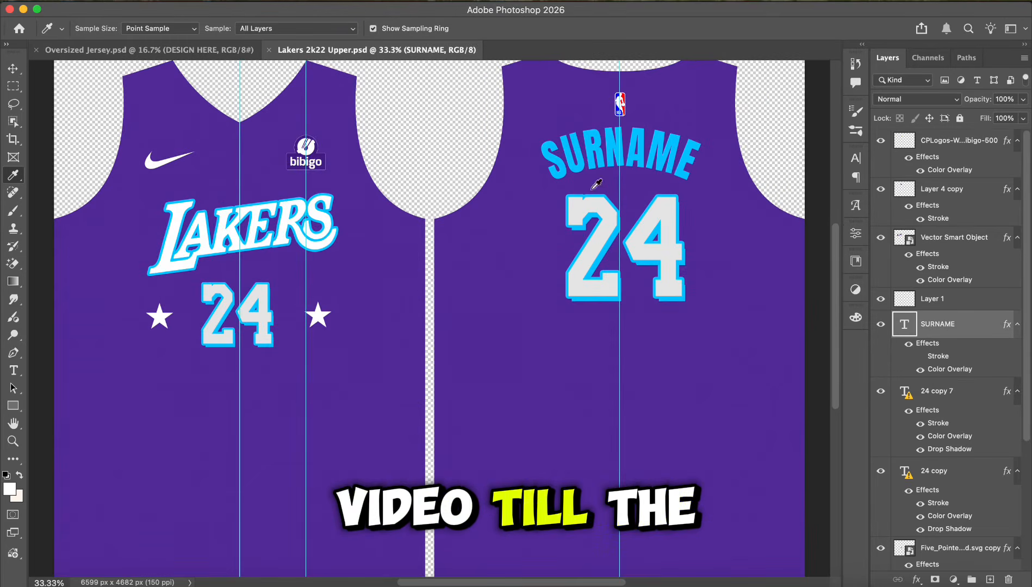
left_click(547, 153)
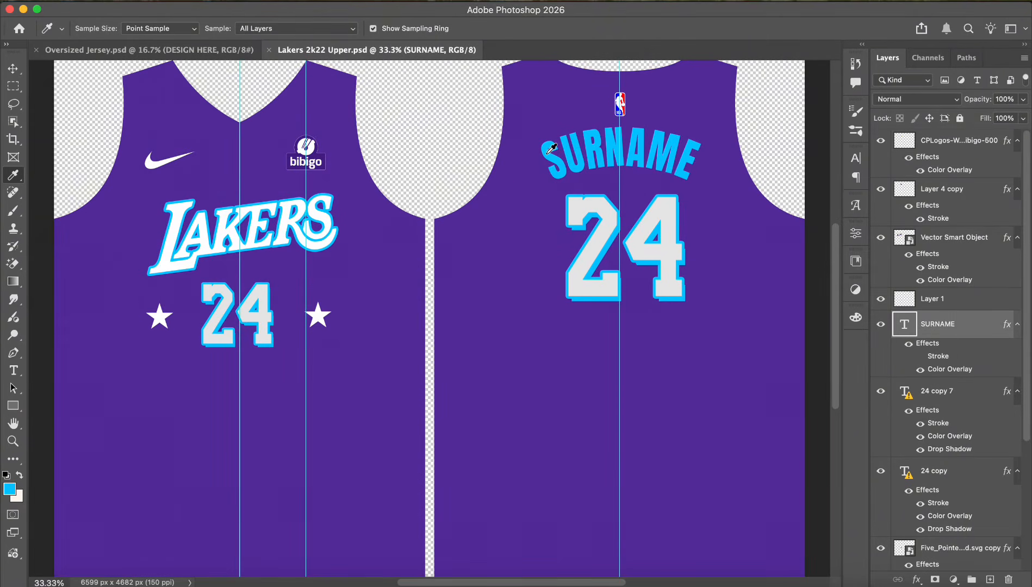
key("x")
left_click(540, 107, "alt")
key("x")
scroll(400, 154, "left", 2)
scroll(400, 154, "up", 4)
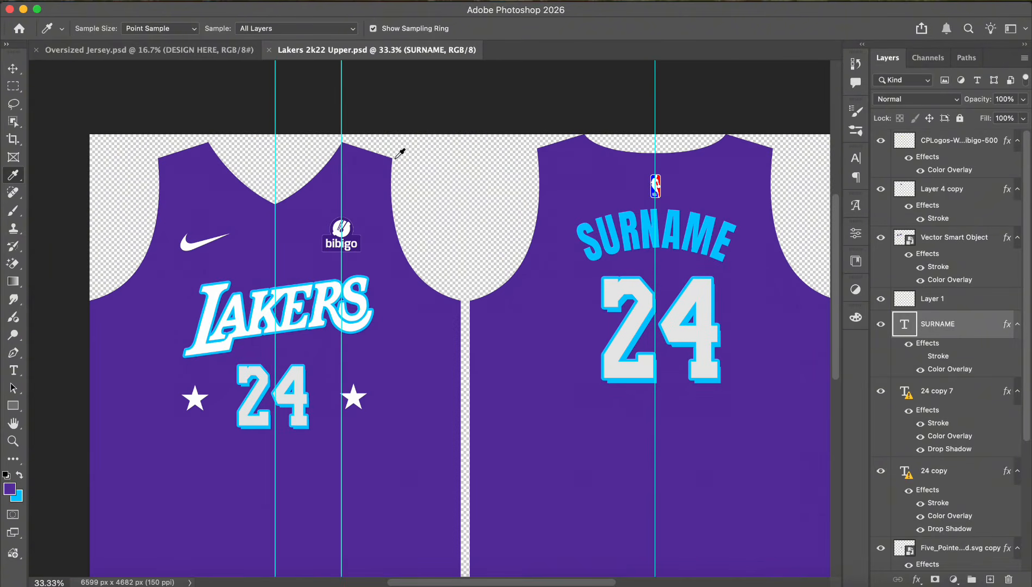
Switch to Oversized Jersey.psd and open the contents of Artboard 1's DESIGN HERE copy smart object
left_click(173, 50)
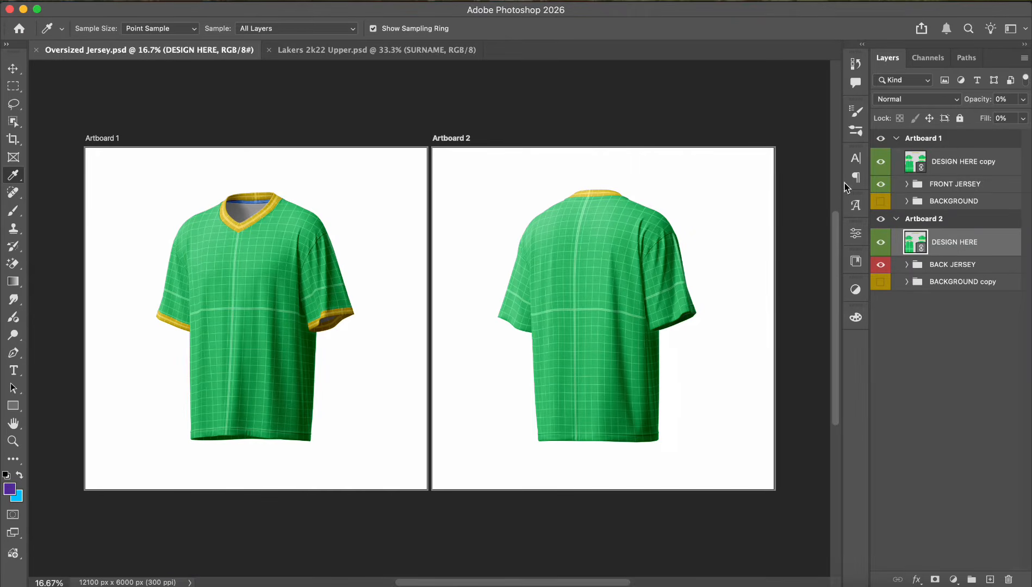
double_click(912, 165)
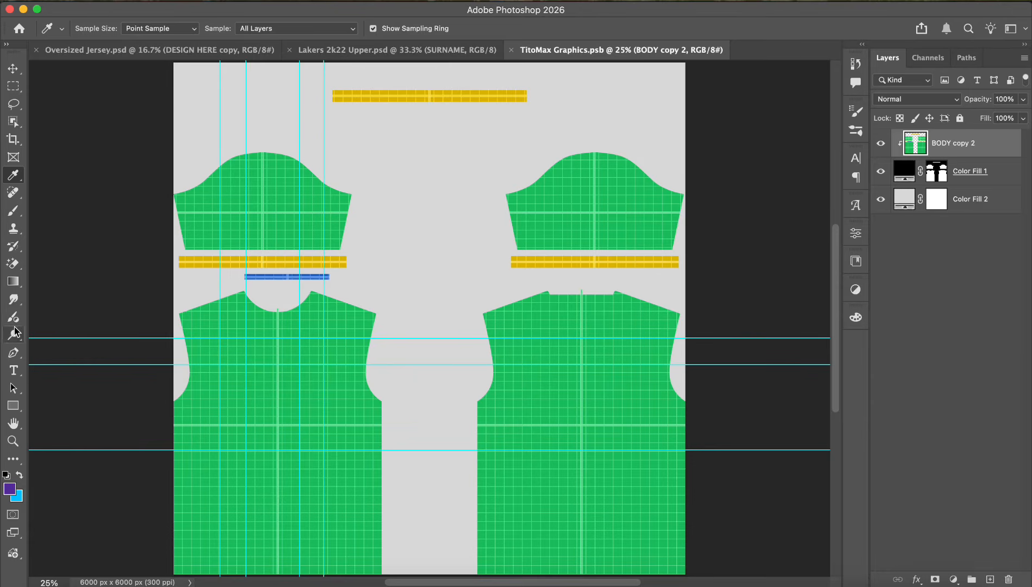
Draw a rectangle of about 2654 × 3364 px over the front body panel, with no stroke and the sampled purple fill
left_click(13, 406)
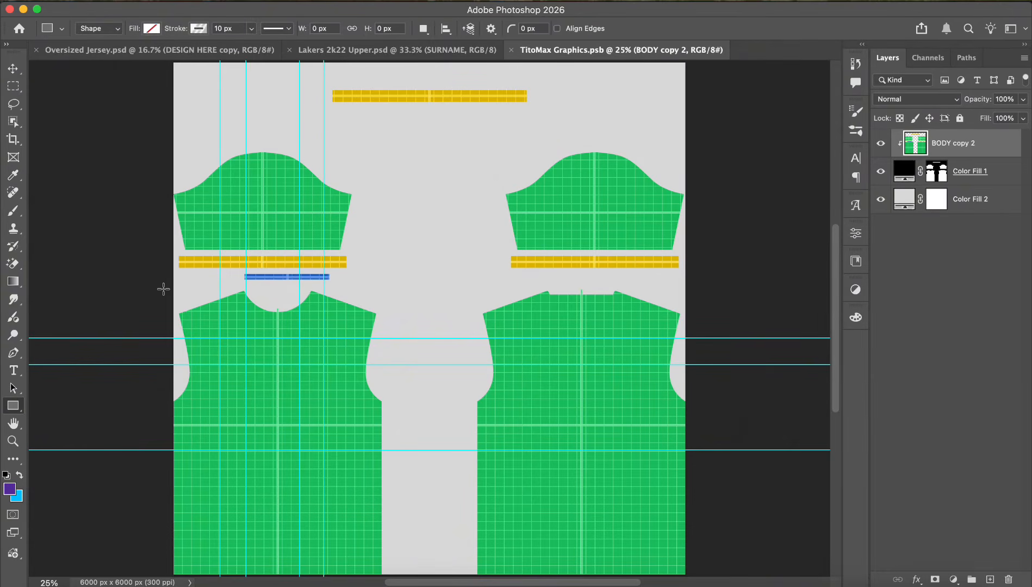
left_click_drag(165, 288, 390, 528)
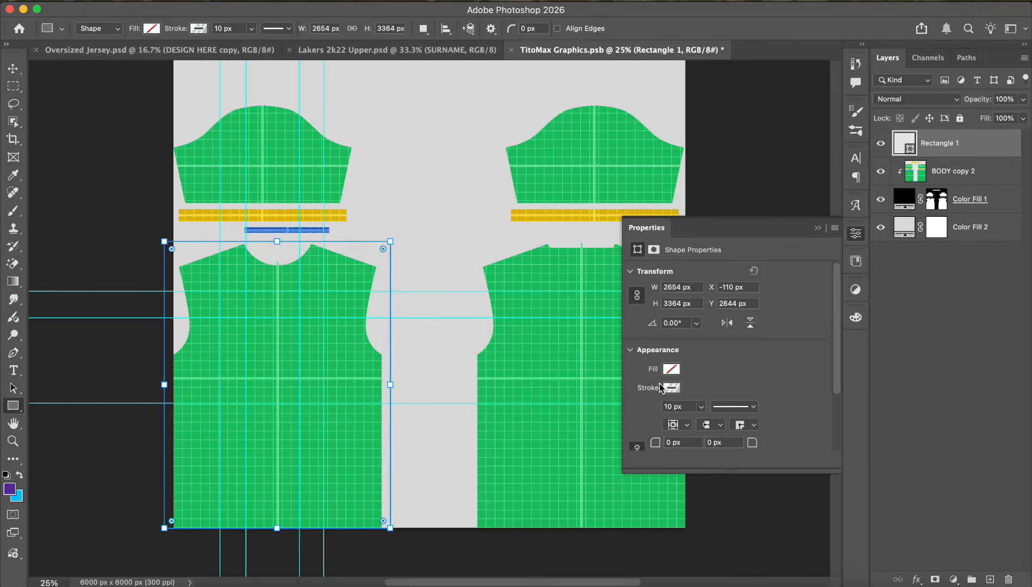
left_click(671, 388)
left_click(645, 354)
left_click(786, 237)
left_click(672, 369)
left_click(653, 400)
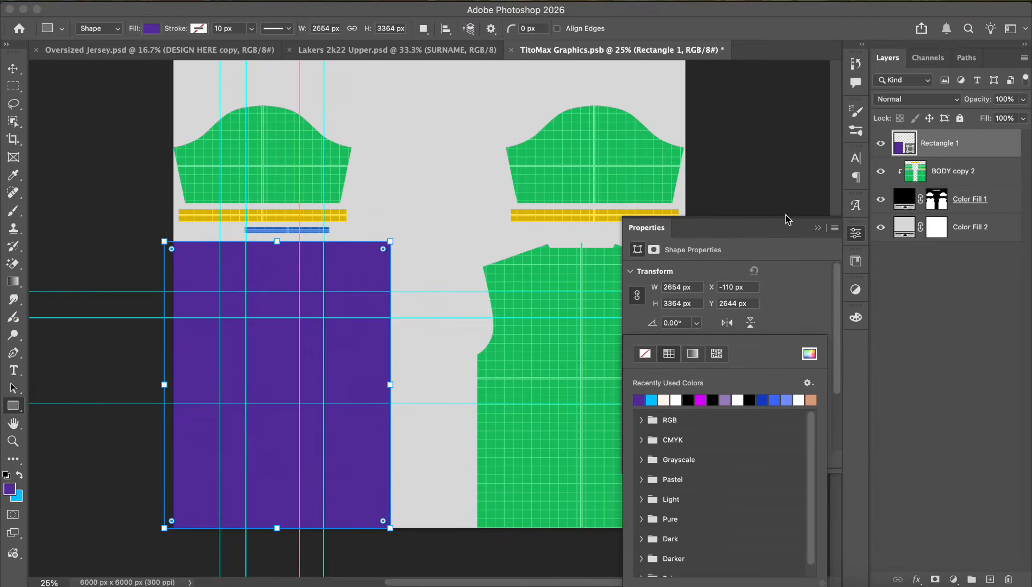
Clip the front body rectangle to the pattern layers below it and save the smart object
left_click(818, 228)
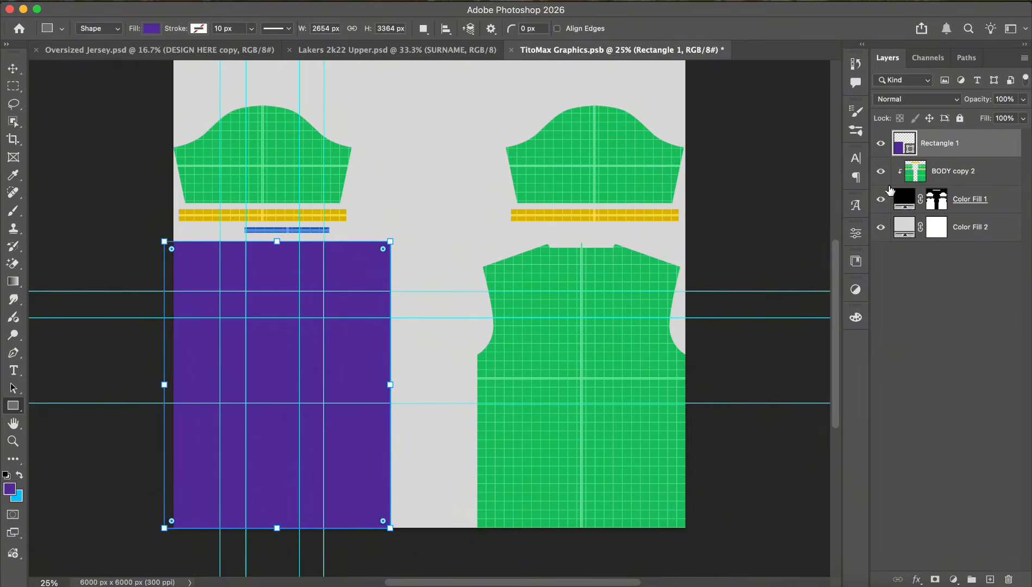
left_click(939, 158, "alt")
key("super+s")
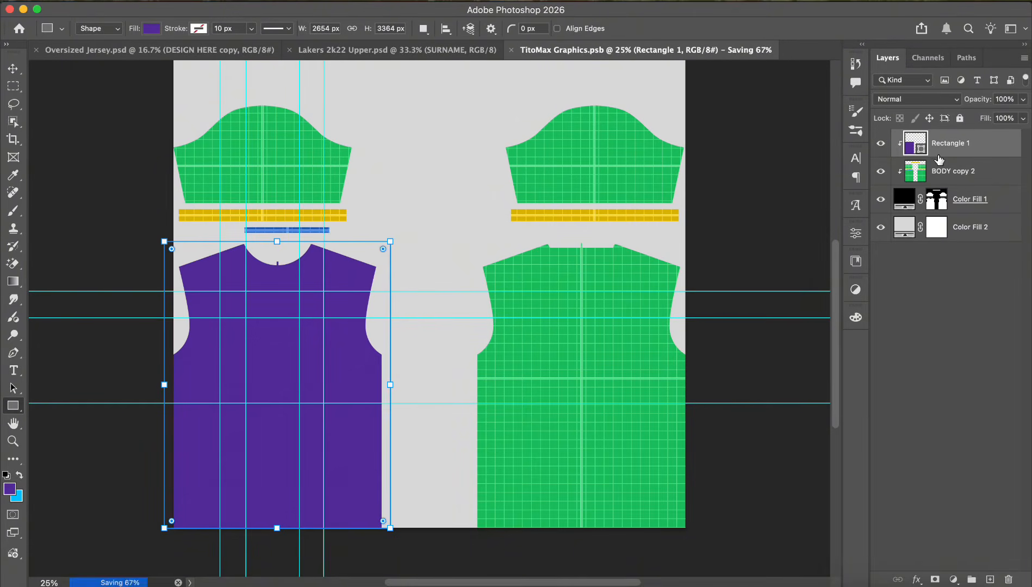
Draw a purple rectangle of about 2336 × 1366 px over the left sleeve, clip it to the pattern shape, and save
scroll(435, 96, "up", 2)
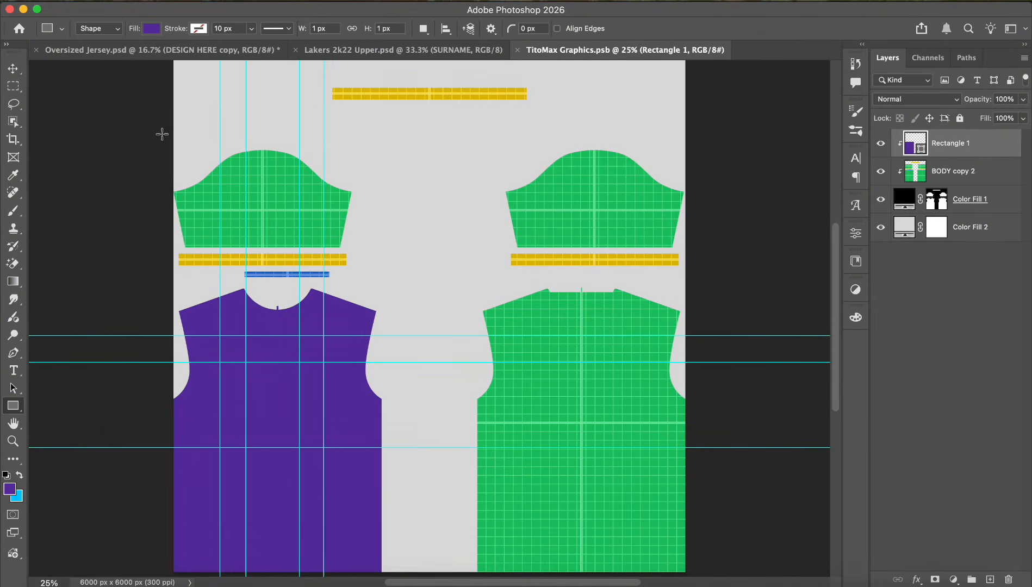
left_click_drag(162, 133, 361, 251)
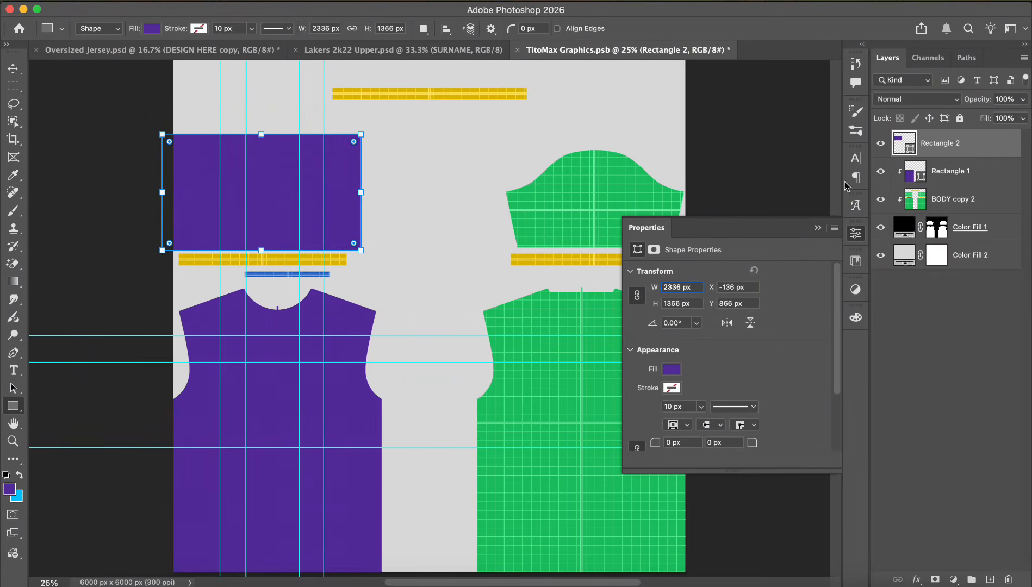
left_click(958, 156, "alt")
key("super+s")
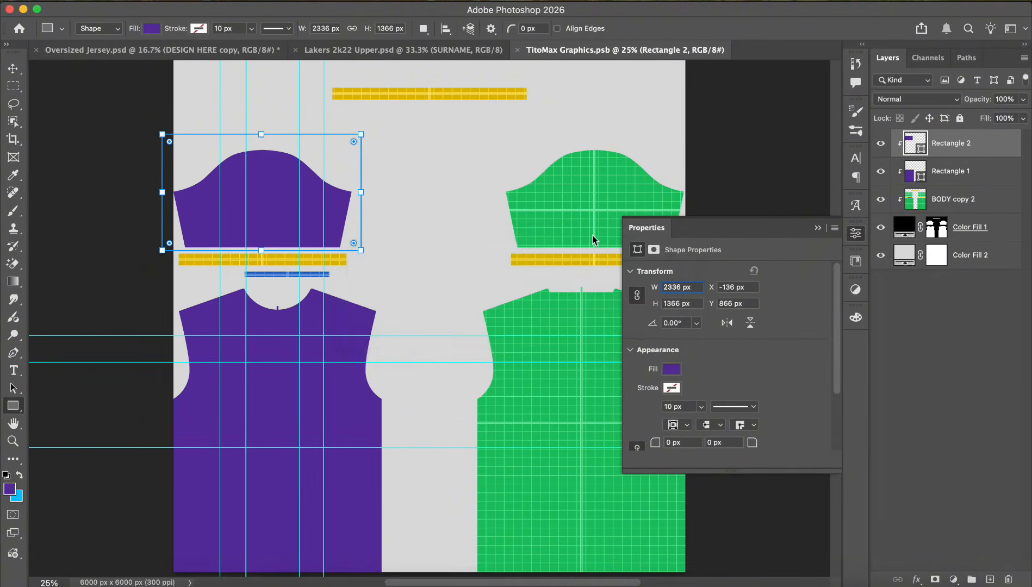
Extend the left sleeve rectangle downward to about 1574 px high so it covers the cuff strip
left_click(820, 229)
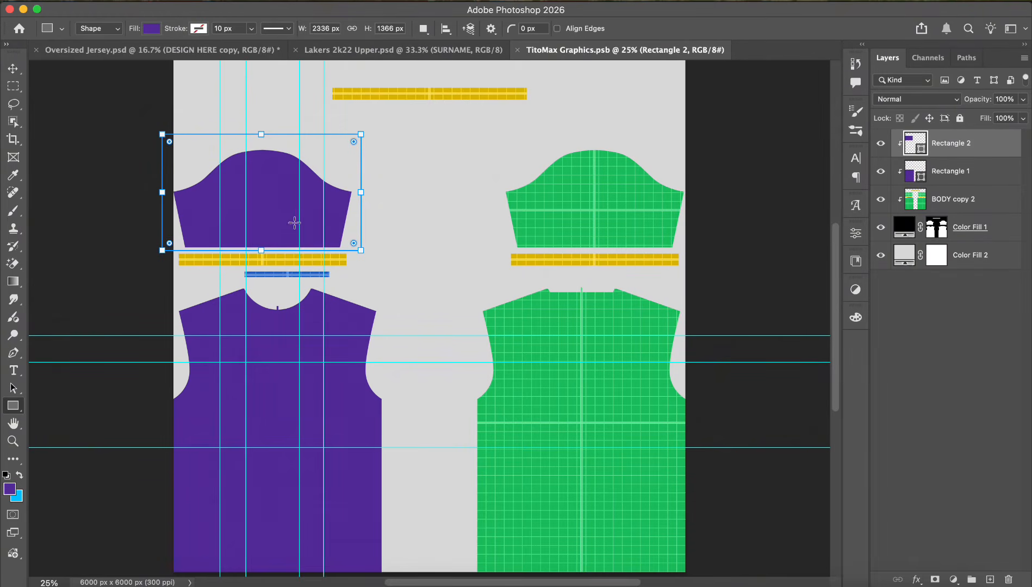
left_click_drag(261, 251, 263, 268)
key("Return")
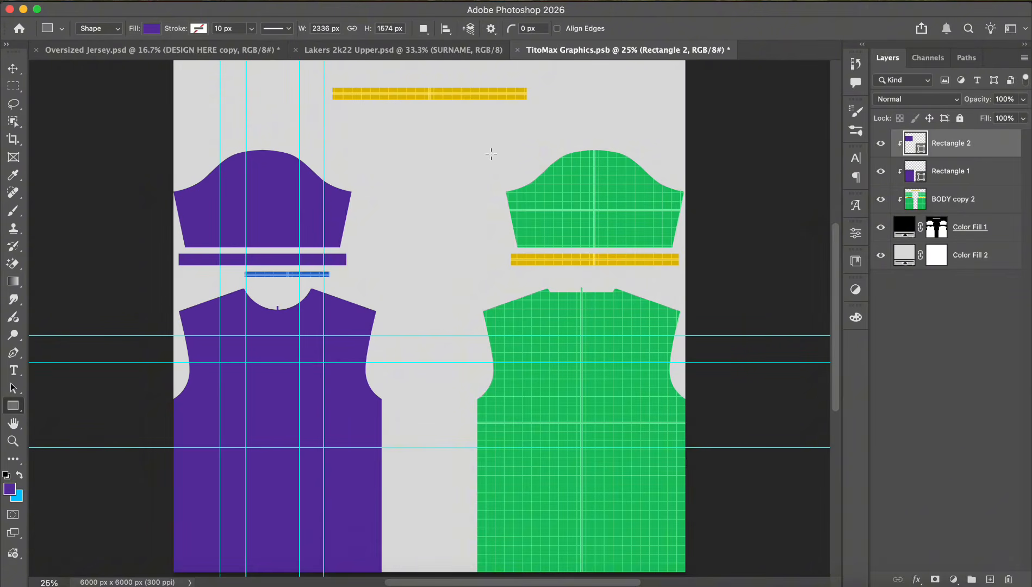
Cover the right sleeve and its cuff with a purple rectangle of about 2351 × 1564 px, clipped to the pattern shape
mouse_move(489, 144)
left_mouse_down()
mouse_move(502, 225)
mouse_move(686, 273)
left_mouse_up()
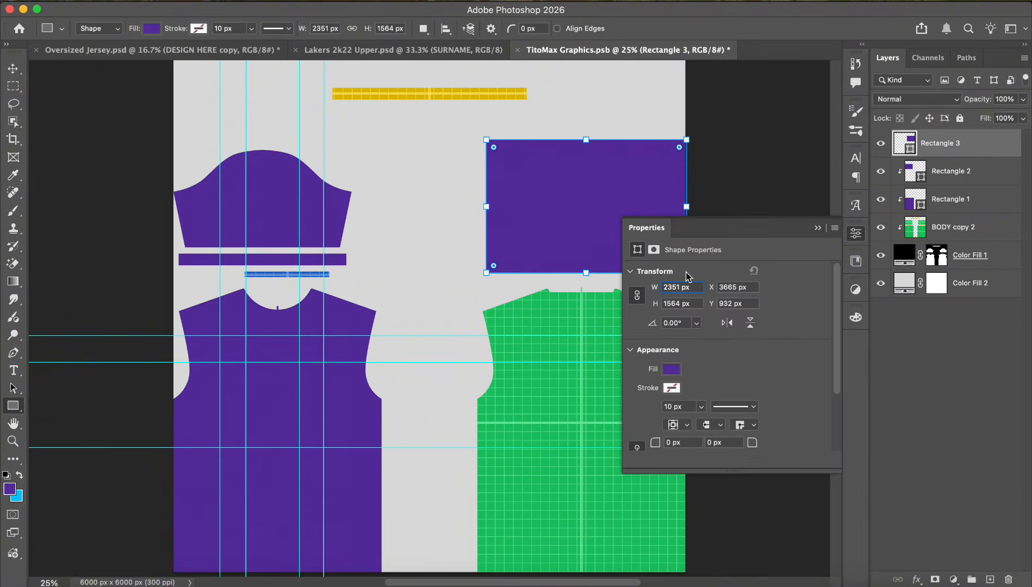
left_click(975, 157, "alt")
Cover the back body panel with a clipped purple rectangle of about 2936 × 3407 px and save the smart object
left_click_drag(458, 287, 708, 416)
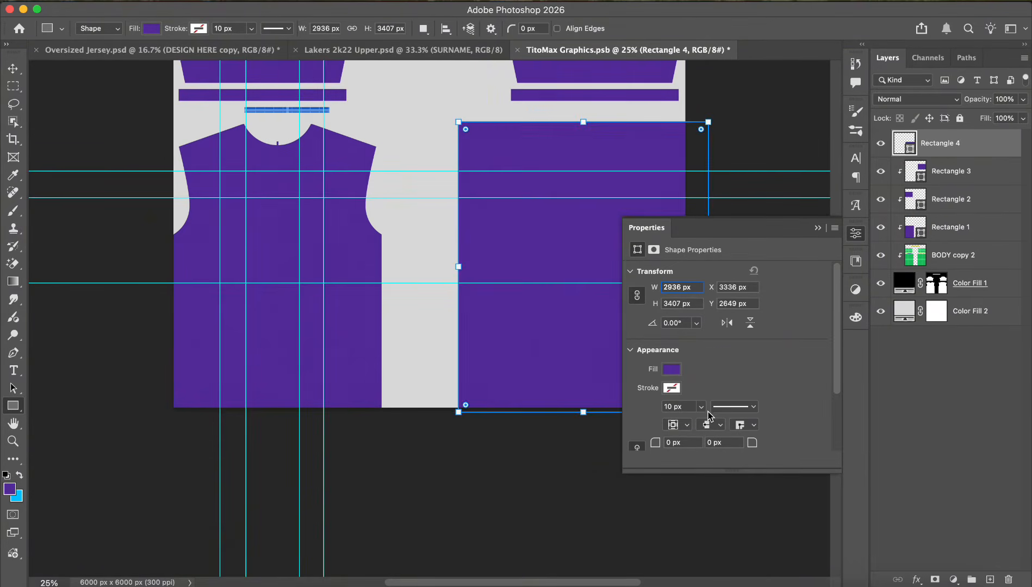
left_click(817, 228)
left_click_drag(949, 149, 953, 154)
left_click(953, 154, "alt")
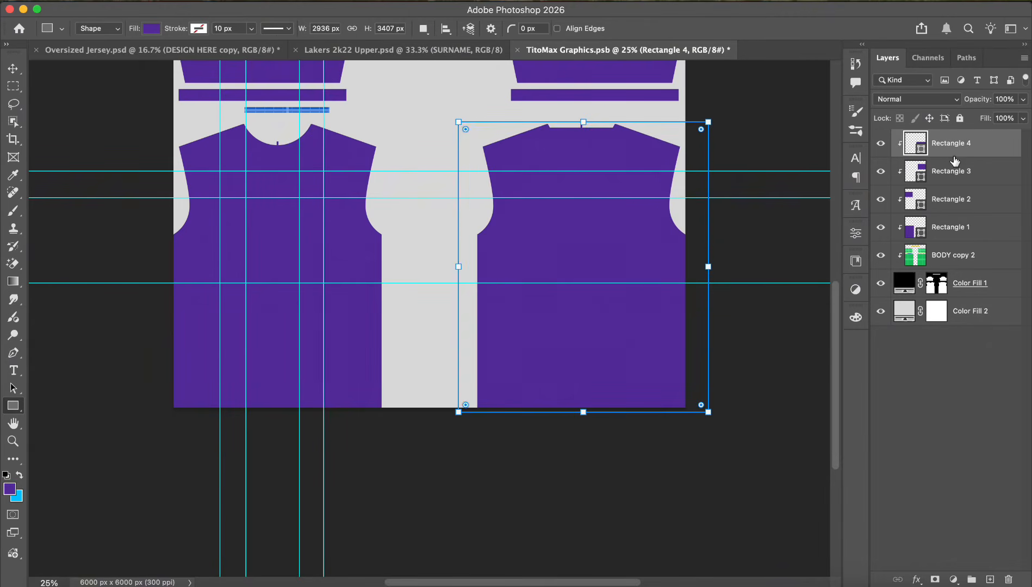
key("v")
scroll(321, 235, "up", 3)
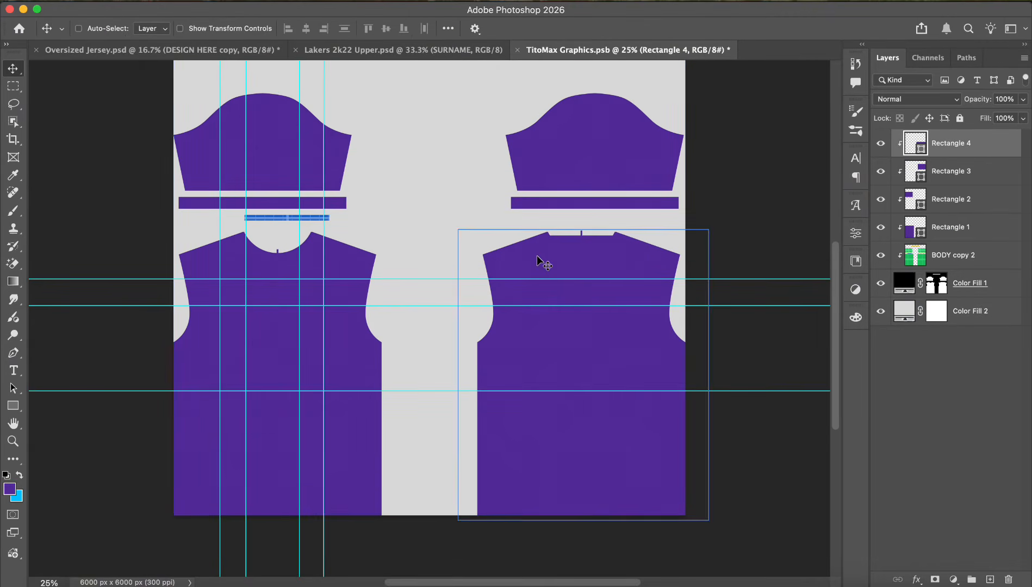
key("super+s")
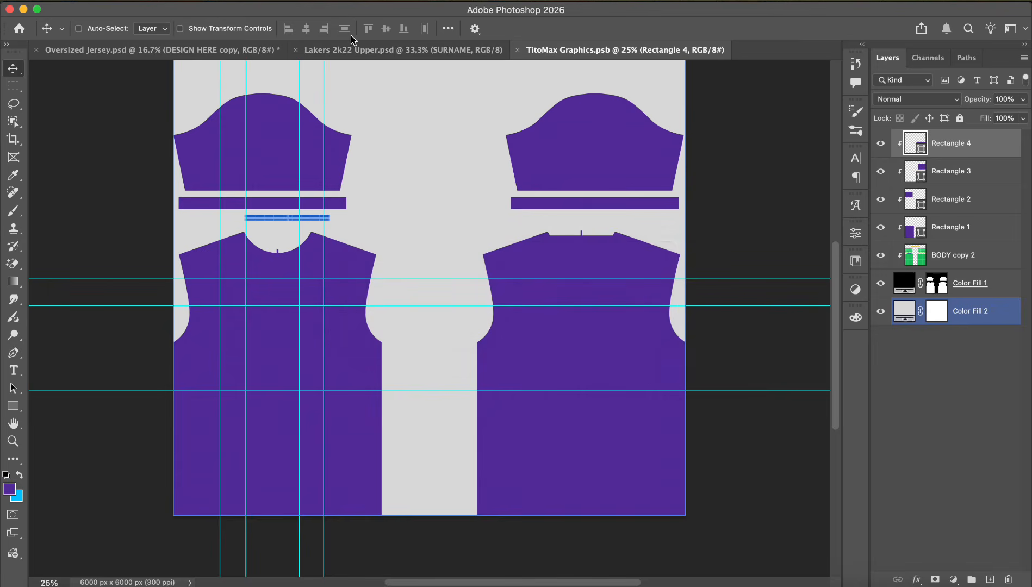
Draw a rectangle of about 2326 × 258 px over the yellow collar strip and clip it to the pattern shape
scroll(707, 152, "up", 2)
scroll(742, 263, "up", 3)
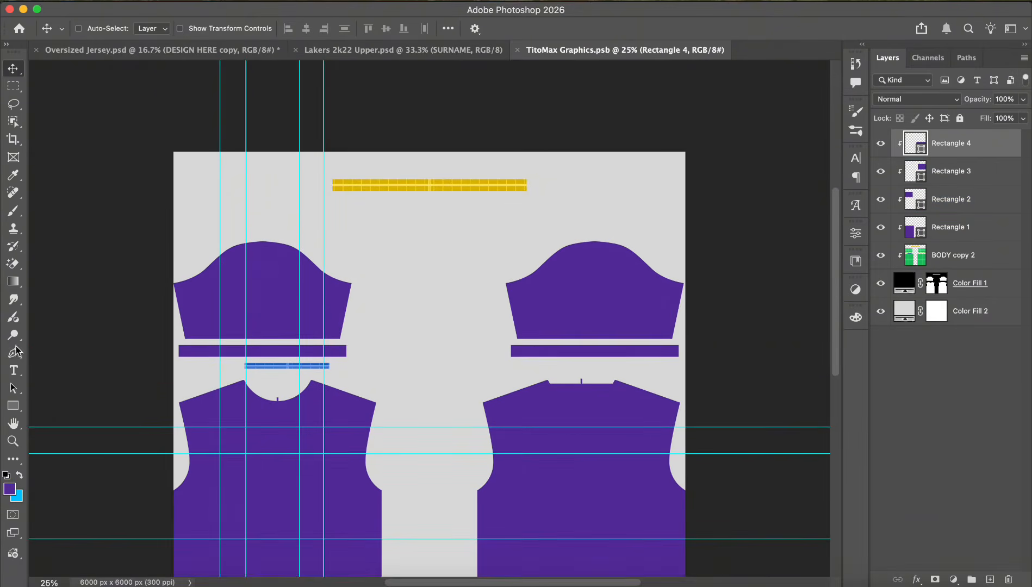
left_click(13, 405)
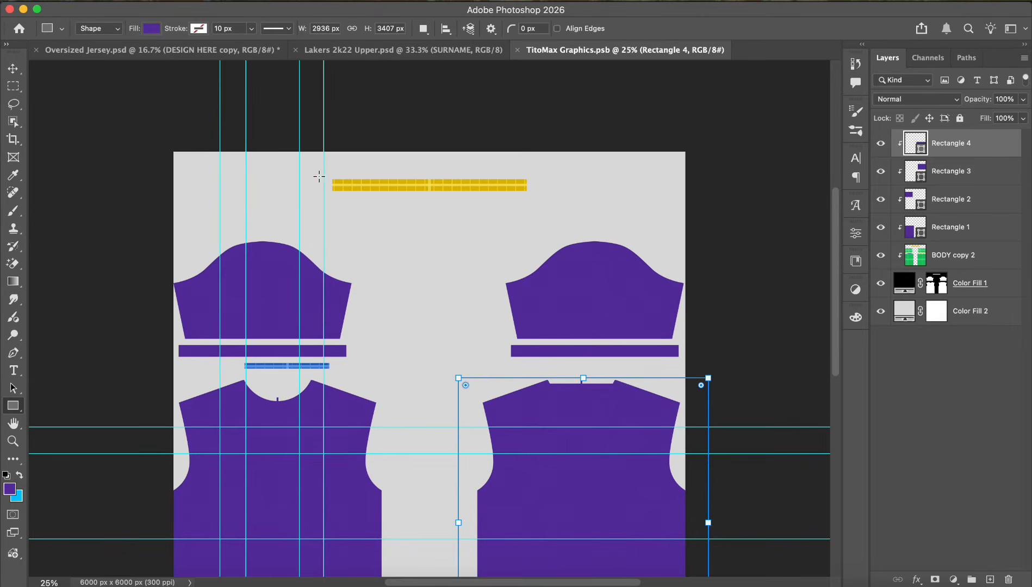
left_click_drag(329, 174, 528, 197)
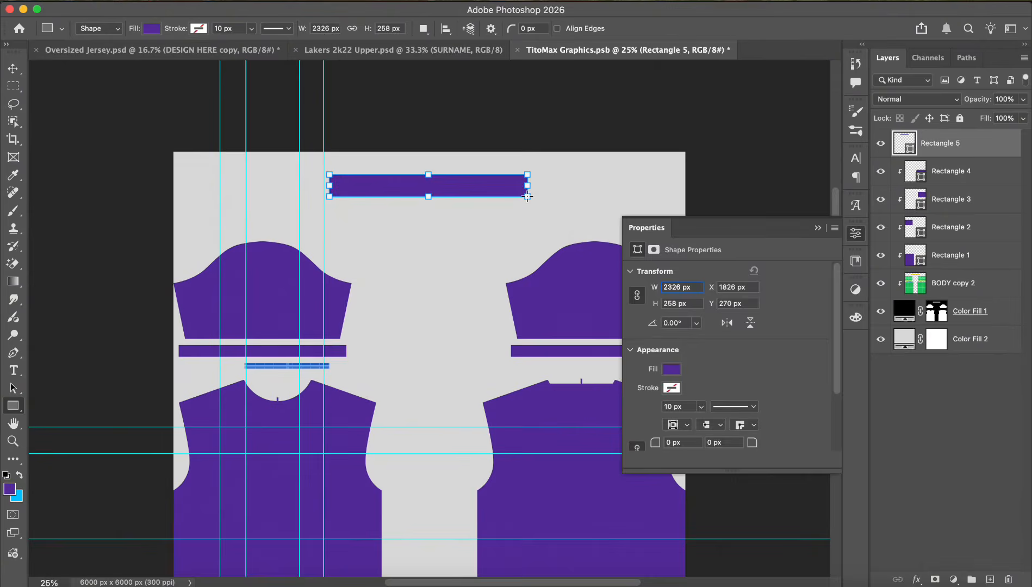
left_click(981, 156, "alt")
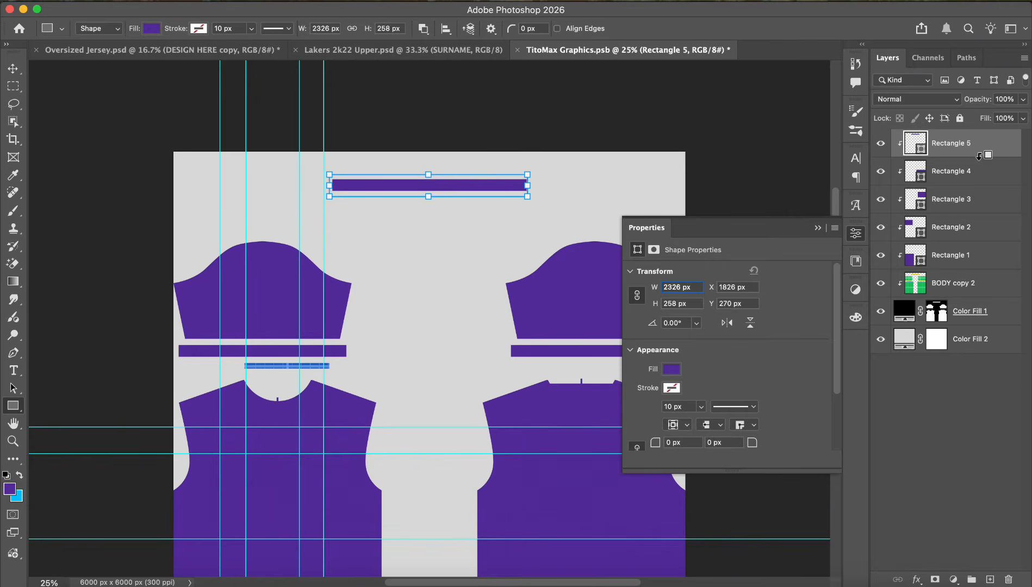
Change the collar rectangle's fill to the sampled light blue
key("super+equal")
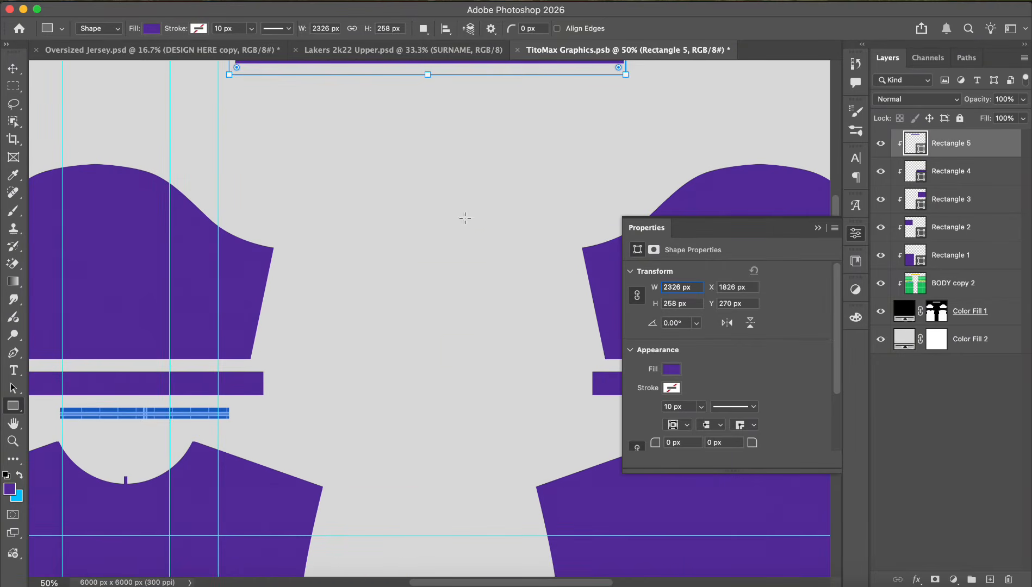
scroll(465, 219, "up", 3)
left_click(675, 369)
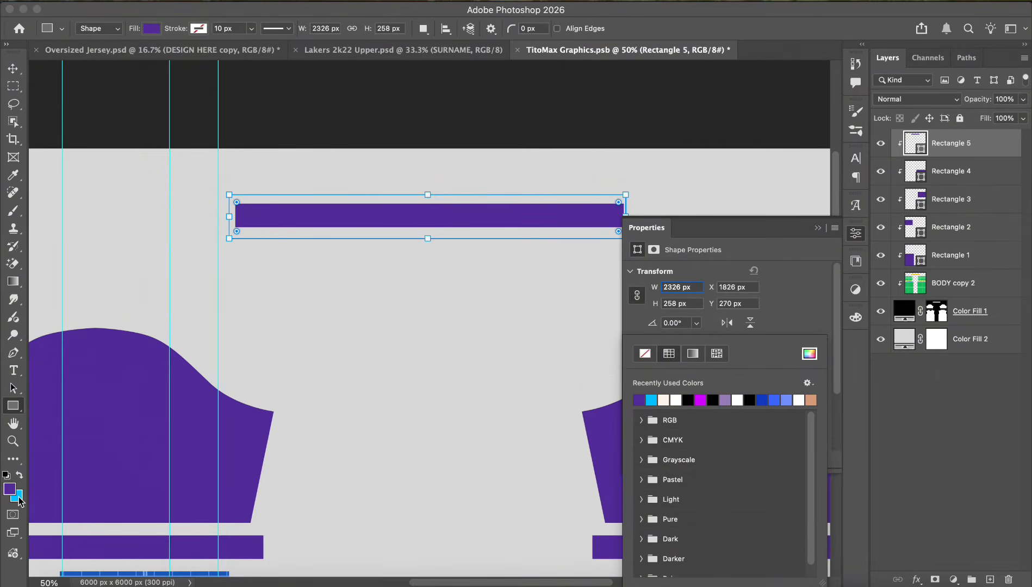
left_click(652, 401)
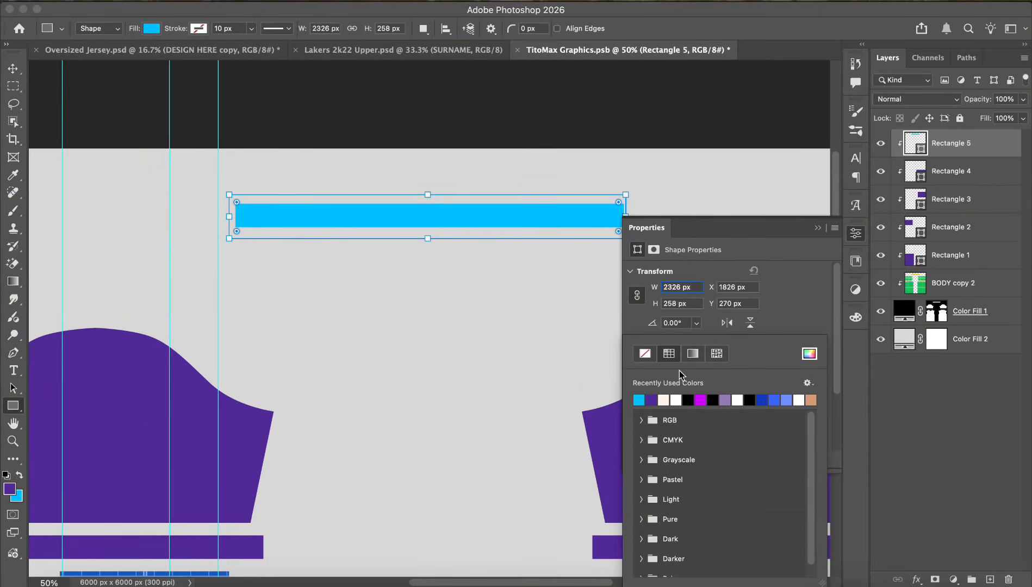
left_click(819, 229)
left_click(819, 230)
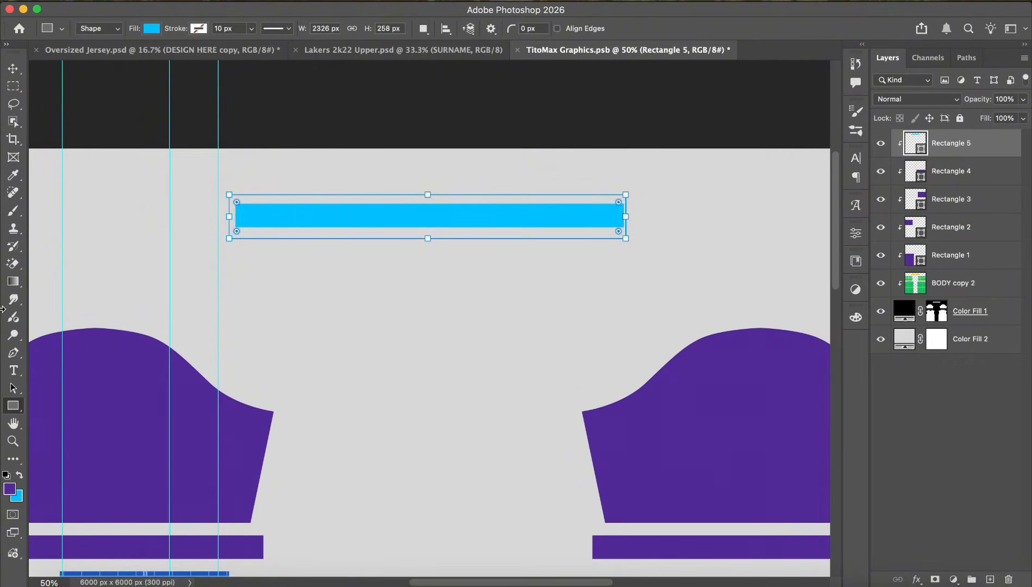
Draw a thin light blue stripe lengthwise across the collar strip and enlarge it to about 4012 × 84 px
key("v")
left_click(9, 409)
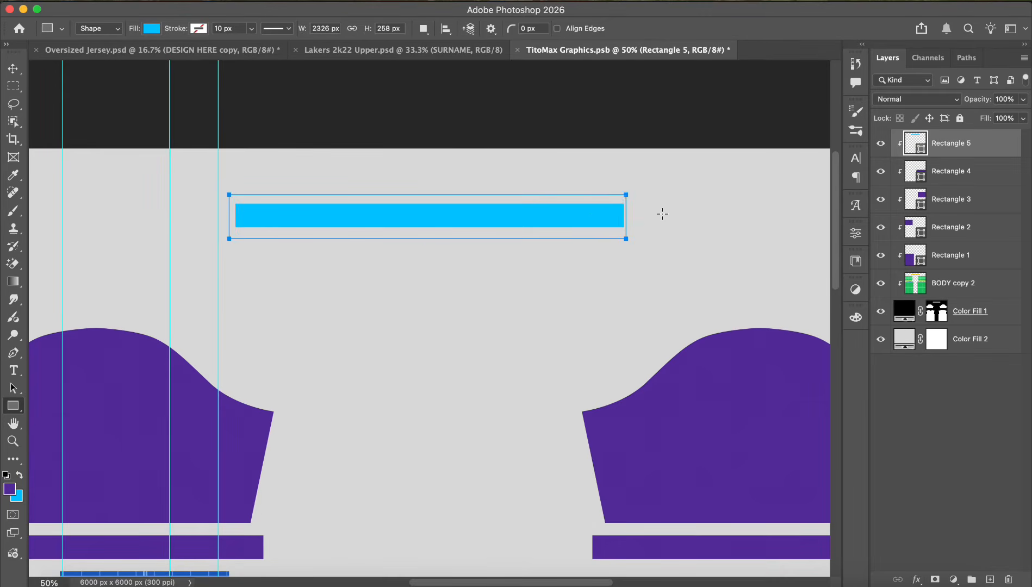
left_click_drag(663, 214, 190, 224)
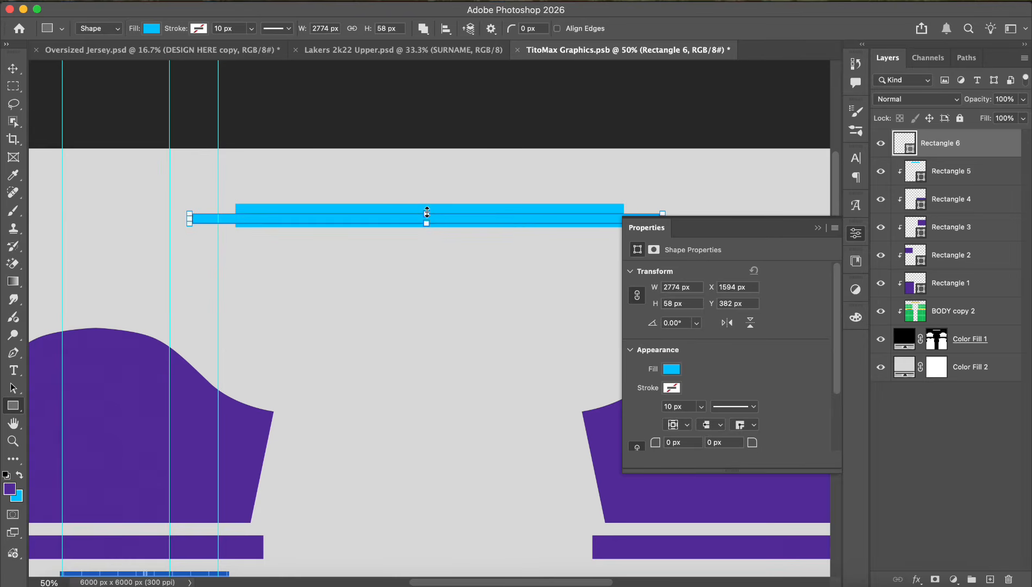
left_click_drag(426, 214, 426, 210)
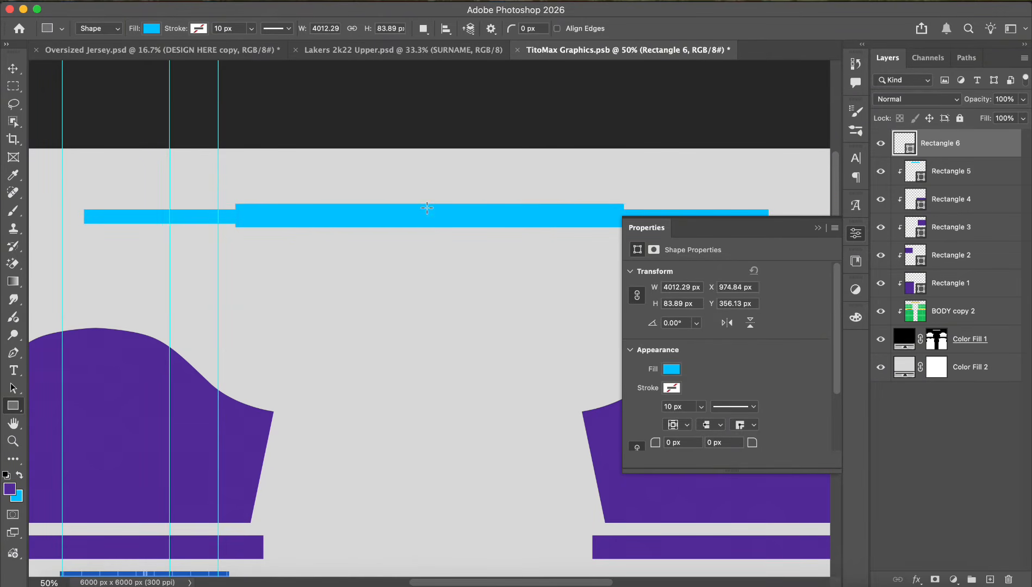
Nudge the thin collar stripe up by 8 px
key("v")
key("Up")
key("Up")
key("Up")
key("Up")
key("Up")
key("Up")
key("Up")
key("Up")
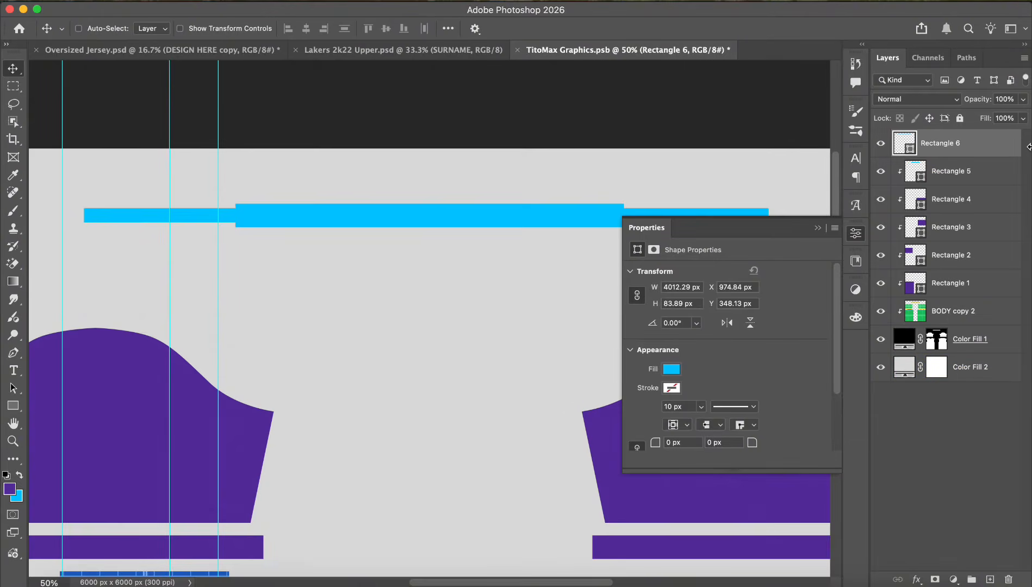
Clip the thin collar stripe to the pattern shape and change its fill to white
left_click(966, 157, "alt")
double_click(915, 143)
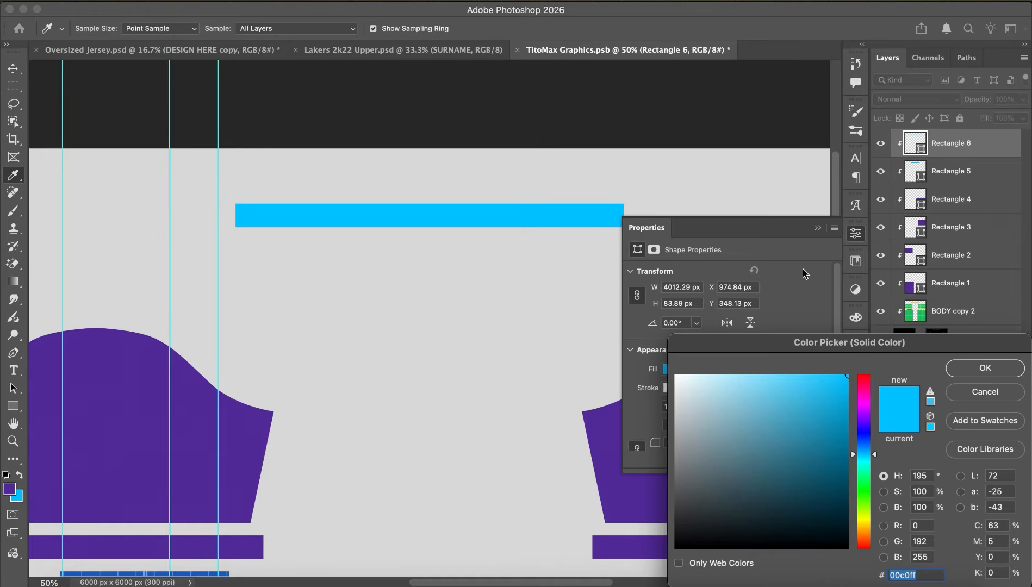
left_click(693, 414)
left_click_drag(693, 415, 599, 300)
left_click(965, 375)
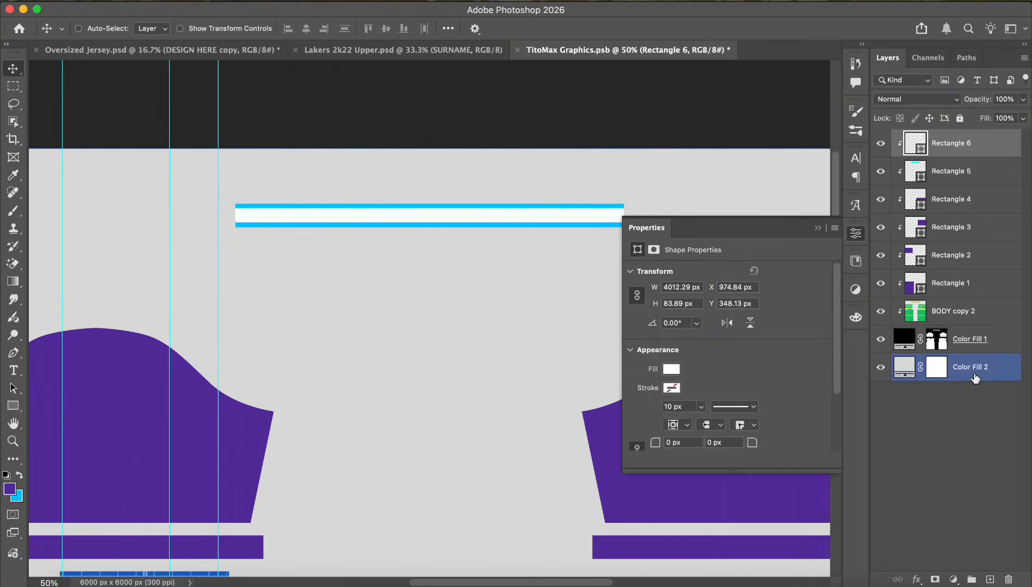
Collapse the shape properties and save the smart object to update the jersey mockup
left_click(817, 228)
key("super+s")
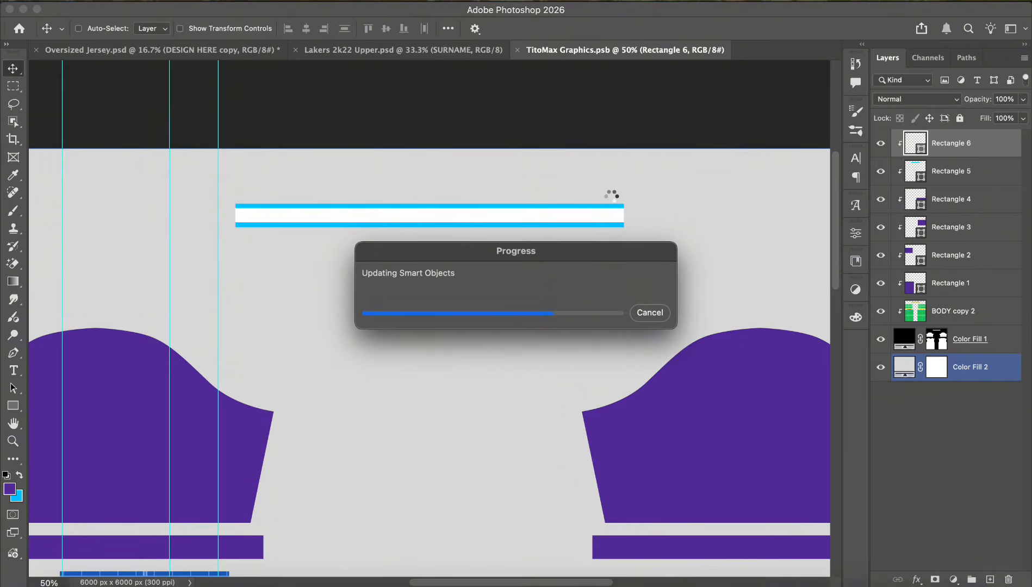
key("super+minus")
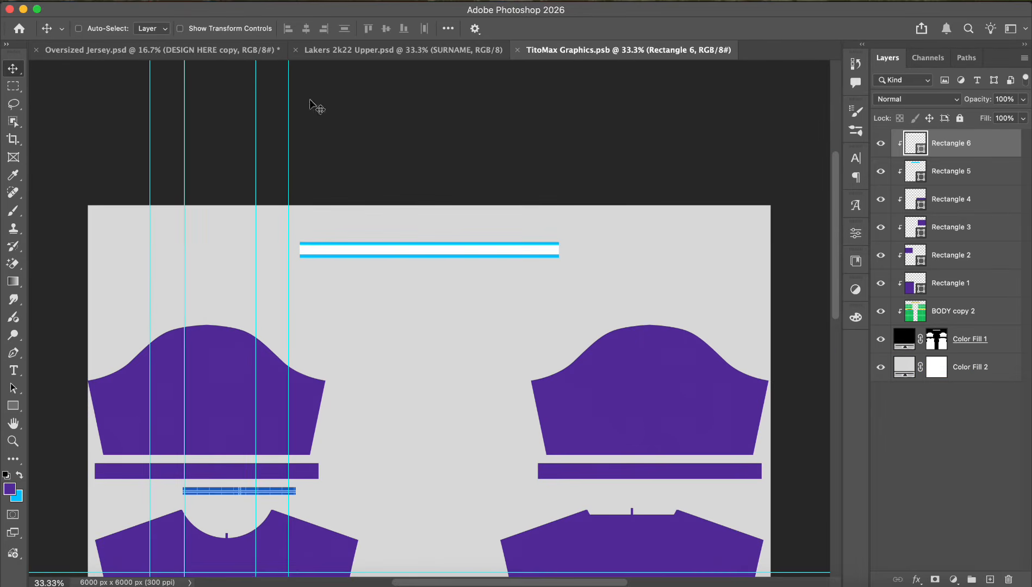
scroll(310, 103, "down", 3)
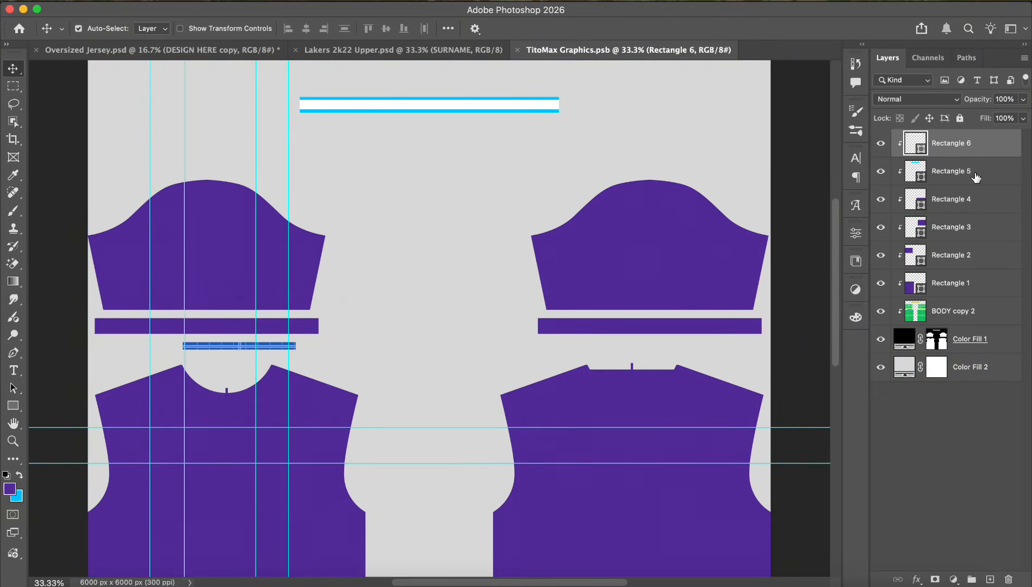
left_click(951, 172, "shift")
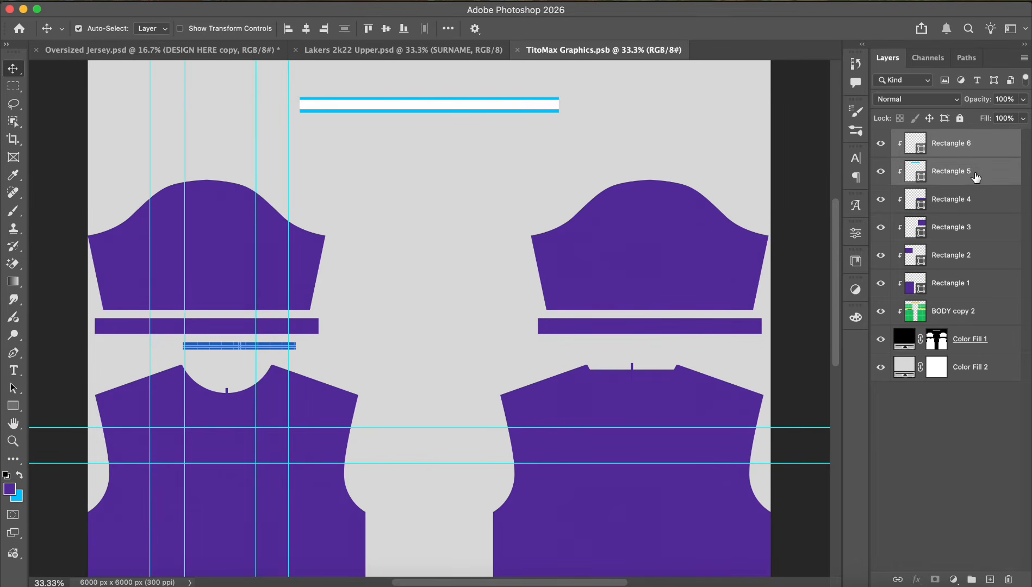
left_click_drag(976, 177, 973, 137)
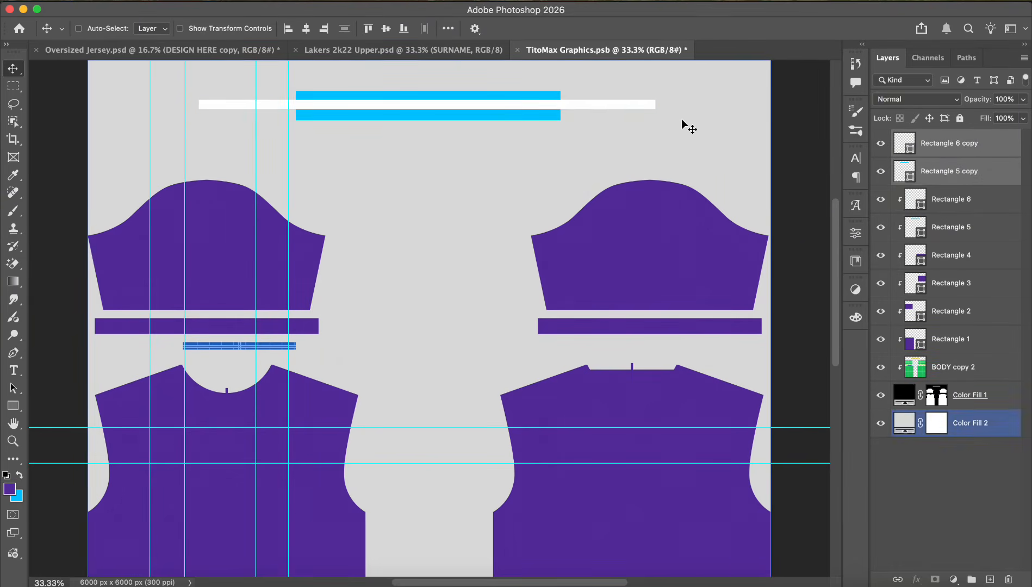
key("super+z")
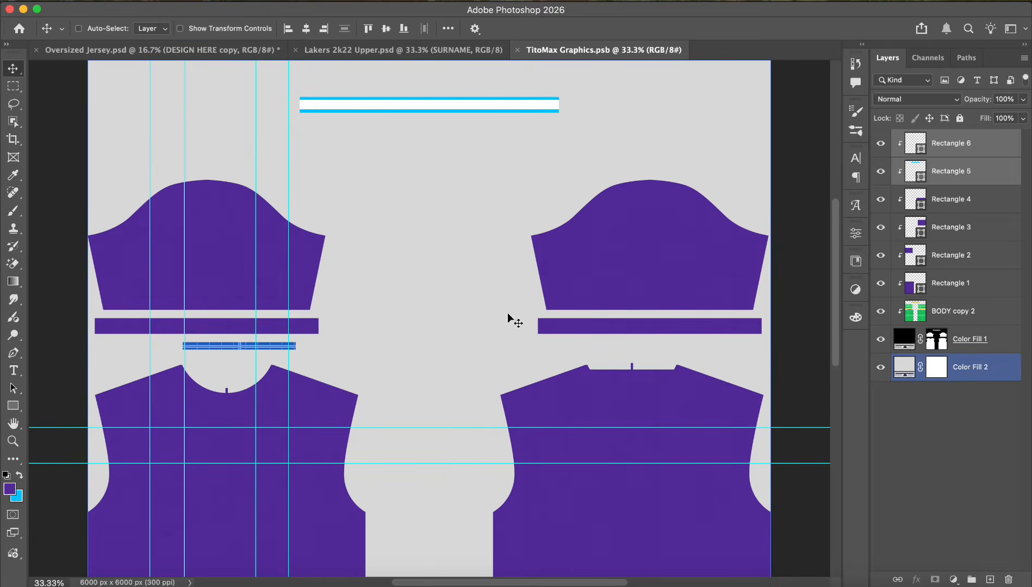
Switch to the Lakers 2k22 Upper document and select the bibigo logo on the front chest
scroll(482, 298, "left", 5)
scroll(481, 298, "down", 3)
left_click(484, 295, "super")
left_click(374, 50)
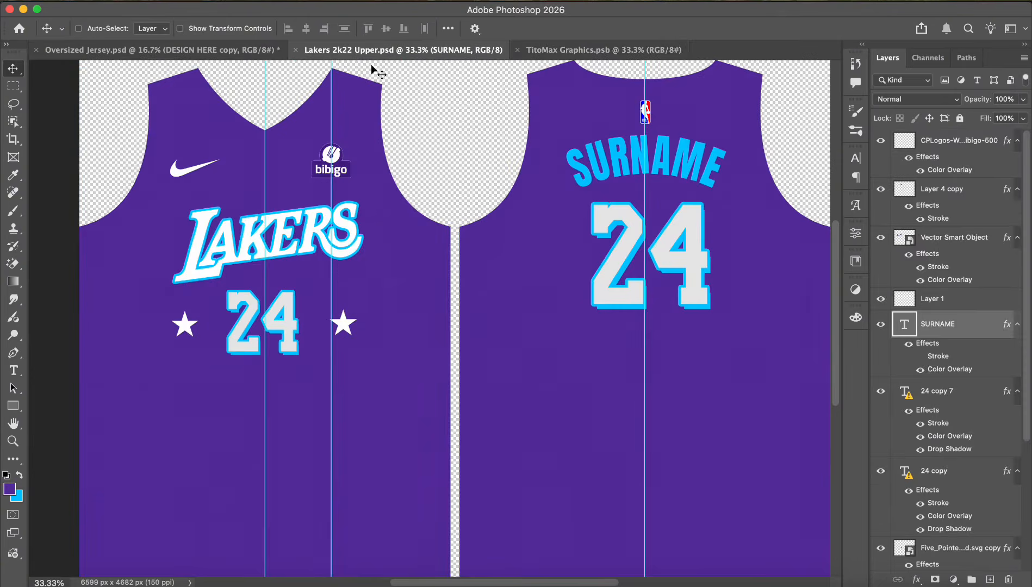
key("super")
left_click(309, 238, "super")
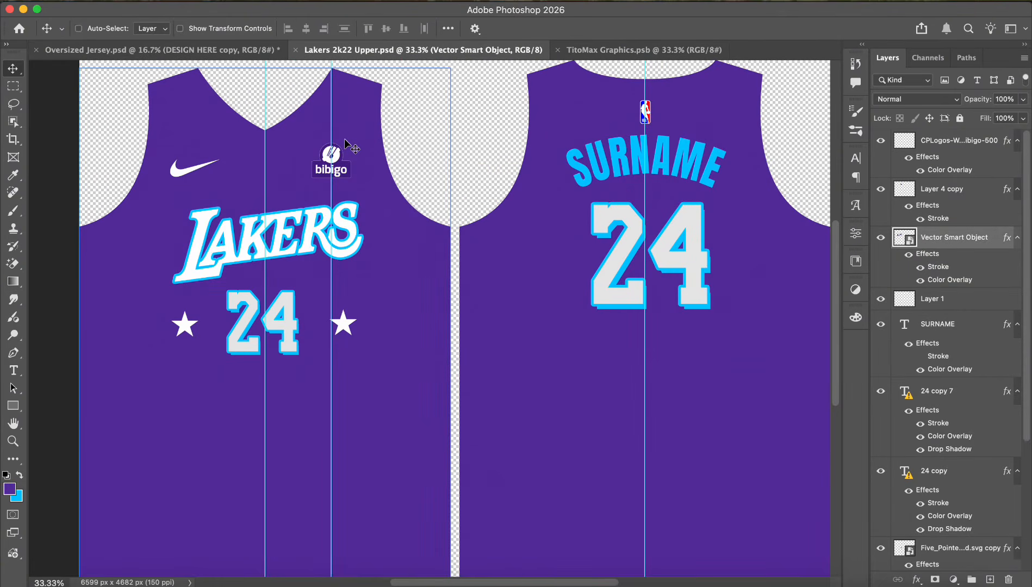
left_click(336, 154, "super")
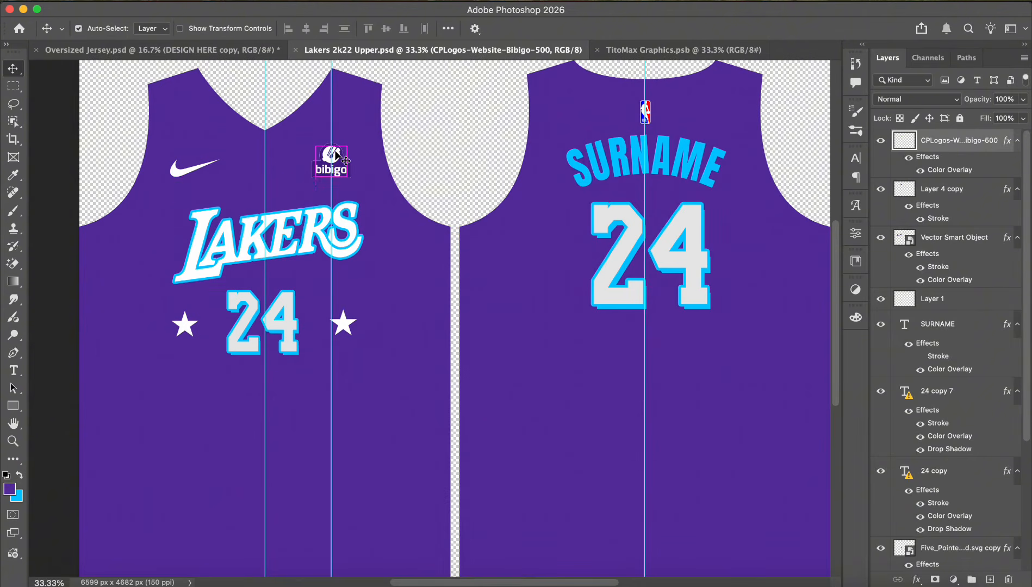
left_click(181, 174, "shift+super")
scroll(250, 201, "up", 5)
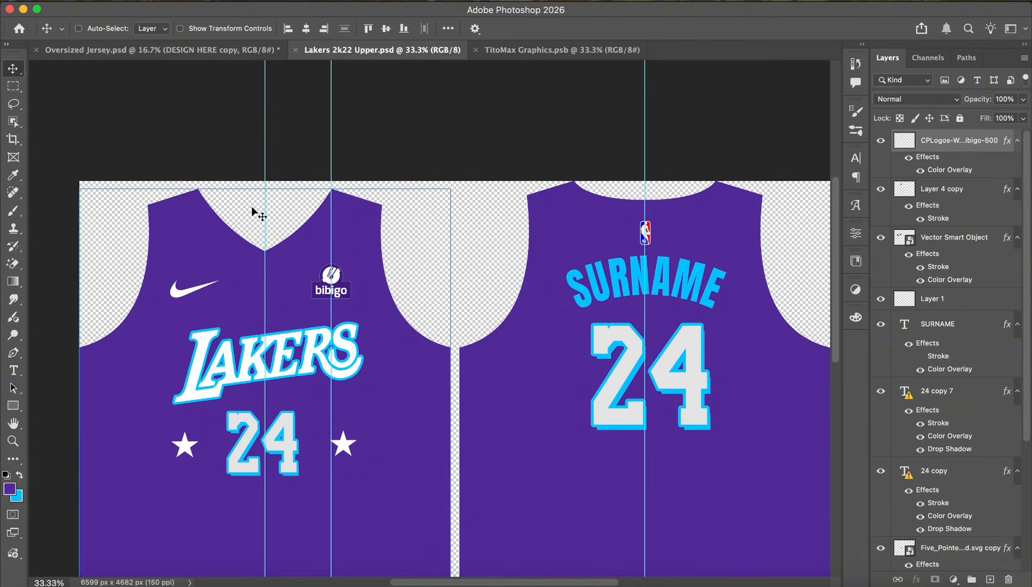
key("super")
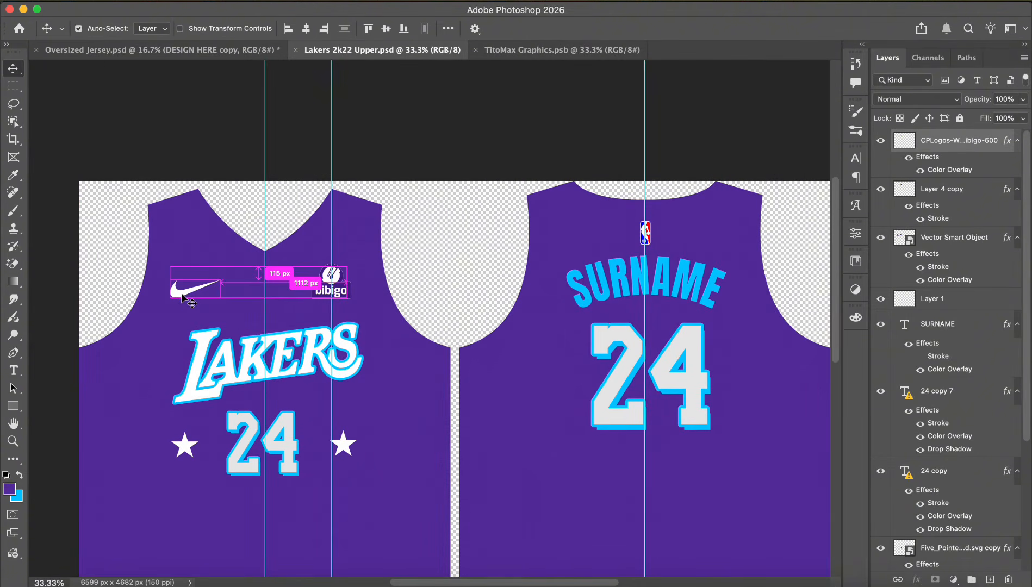
left_click(182, 297, "shift+super")
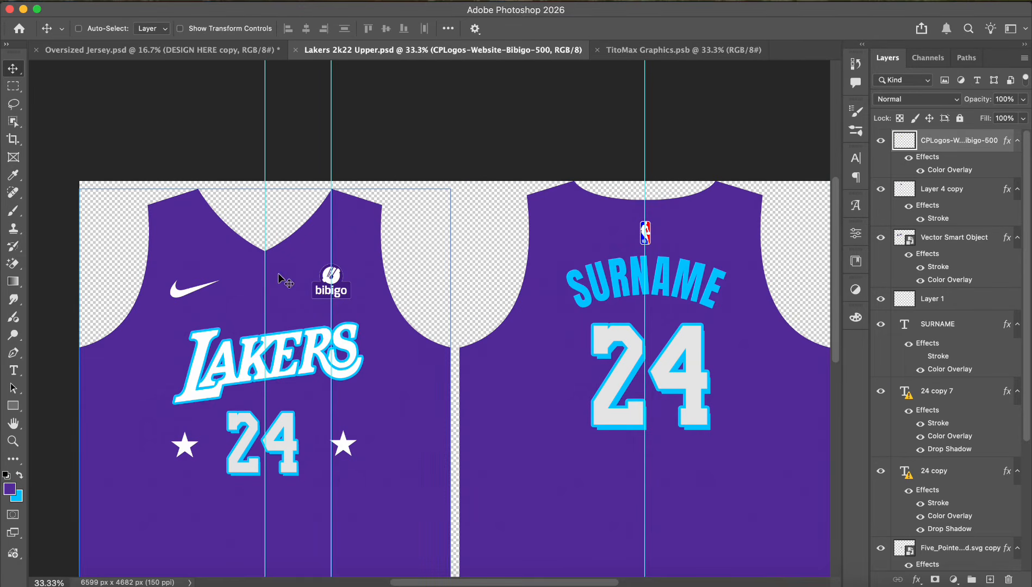
Toggle the visibility of the upper layers to identify which ones make up the bibigo logo and the other front graphics
left_click(881, 140)
left_click(881, 140)
left_click(881, 188)
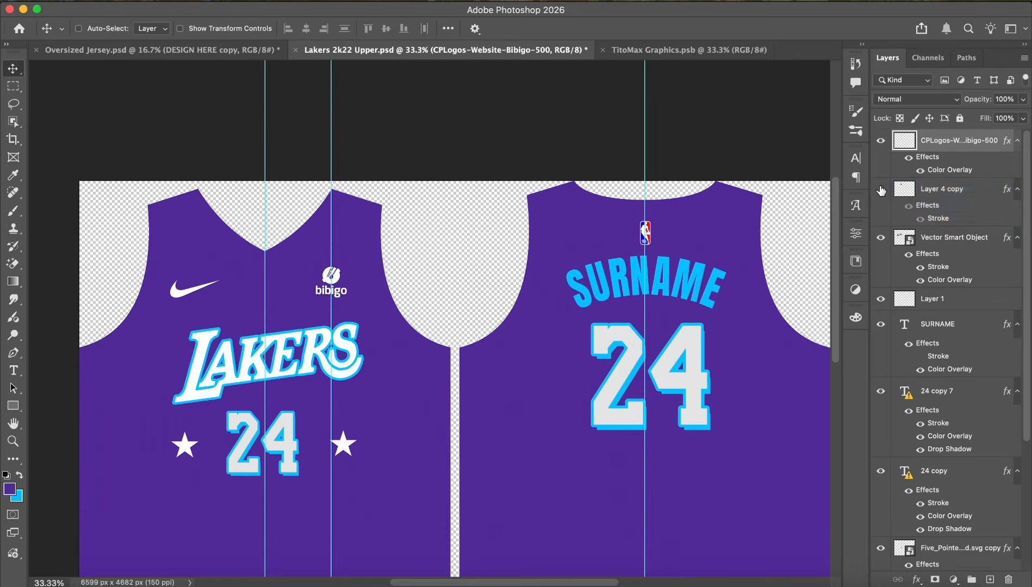
left_click(881, 189)
left_click(881, 237)
left_click(881, 238)
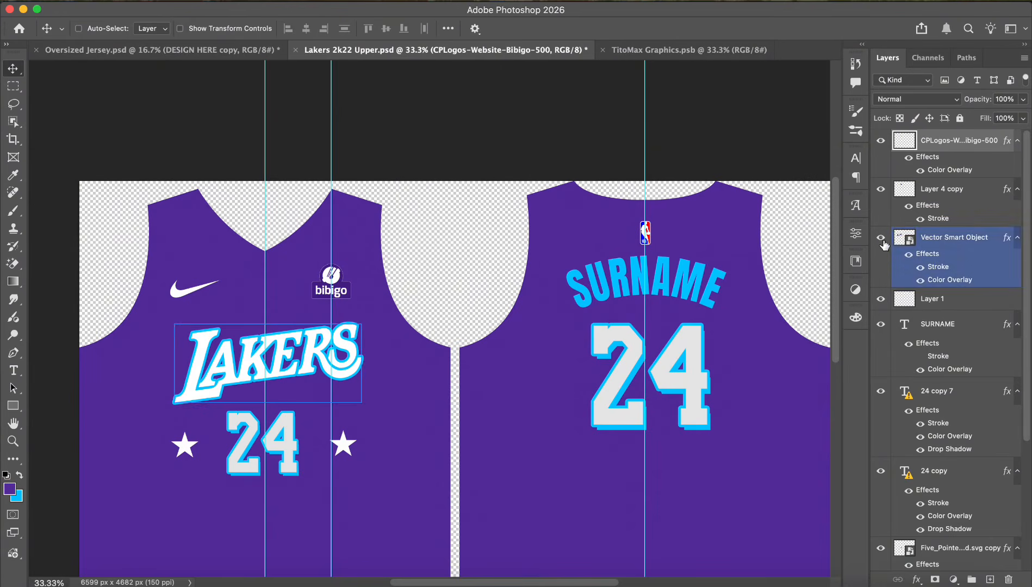
left_click(904, 298)
left_click(881, 299)
left_click(881, 299)
Select the Nike swoosh, bibigo logo and its backing patch and copy them onto the front chest in TitoMax Graphics.psb
left_click(914, 242)
left_click(185, 295, "super")
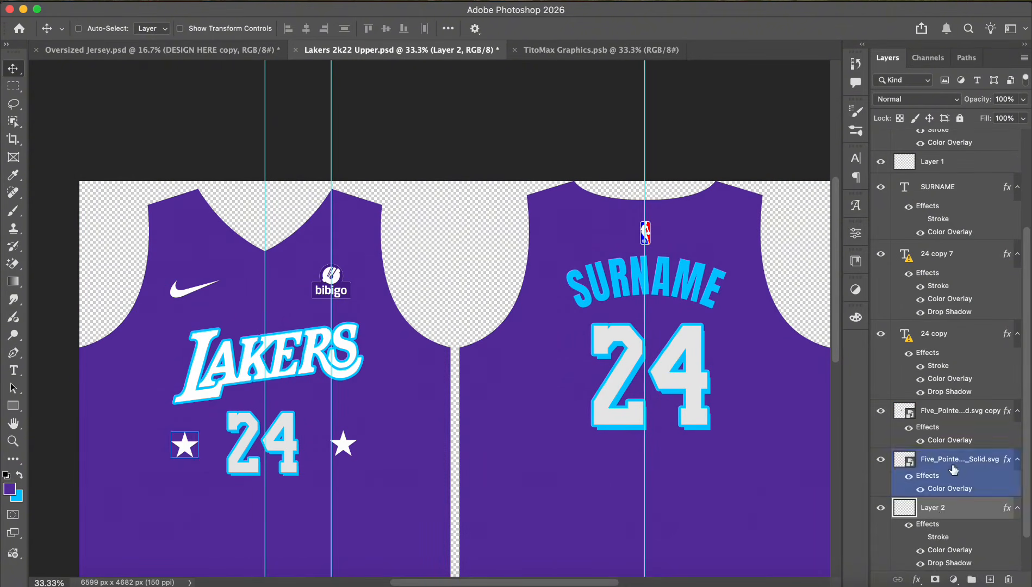
scroll(924, 467, "up", 5)
left_click(968, 142, "super")
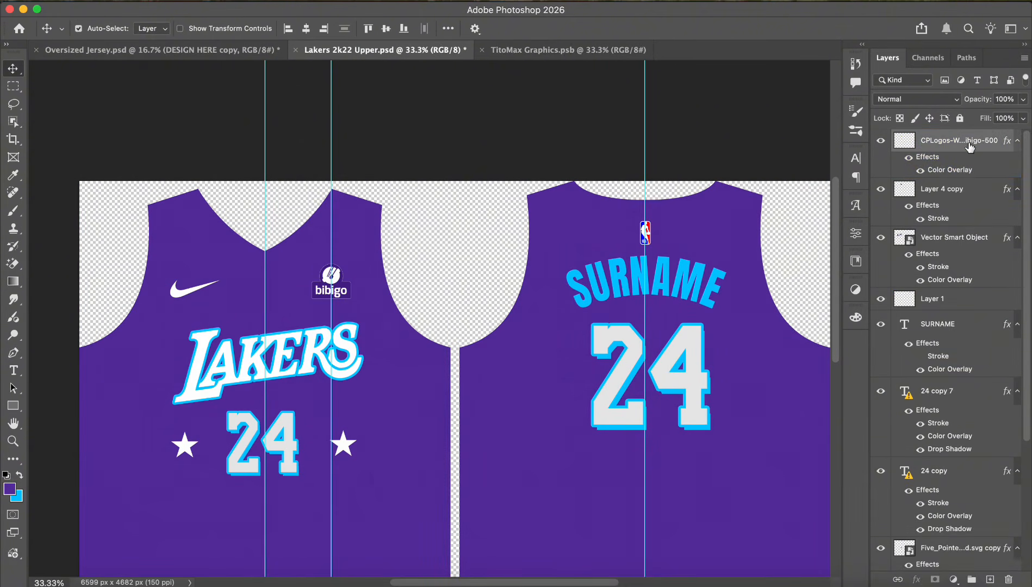
left_click(958, 191, "super")
left_click_drag(440, 101, 668, 120)
left_click_drag(489, 321, 290, 352)
Scale the chest logos proportionally about their centre to 76.56%, fitting them between the outer vertical guides
key("super+t")
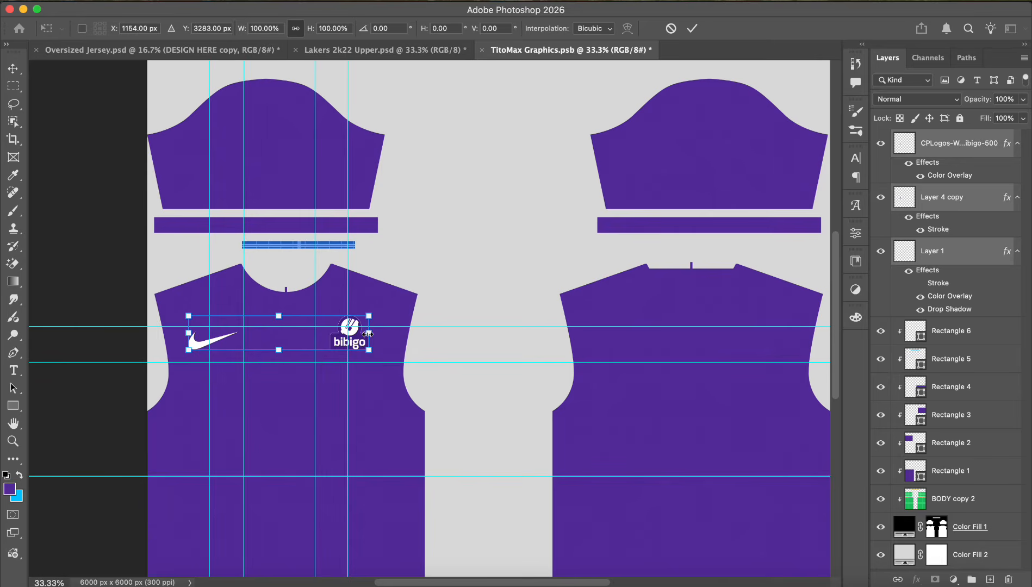
left_click_drag(369, 334, 348, 333)
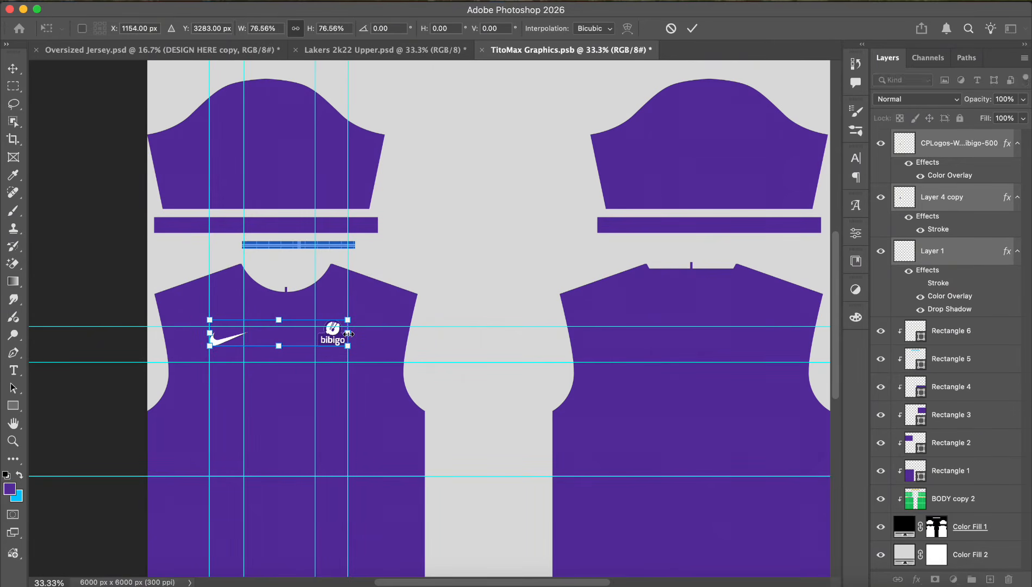
key("Return")
Nudge the chest logos down by about 80 px and save the smart object
key("shift+Down")
key("shift+Down")
key("shift+Down")
key("shift+Down")
key("shift+Down")
key("shift+Down")
key("shift+Down")
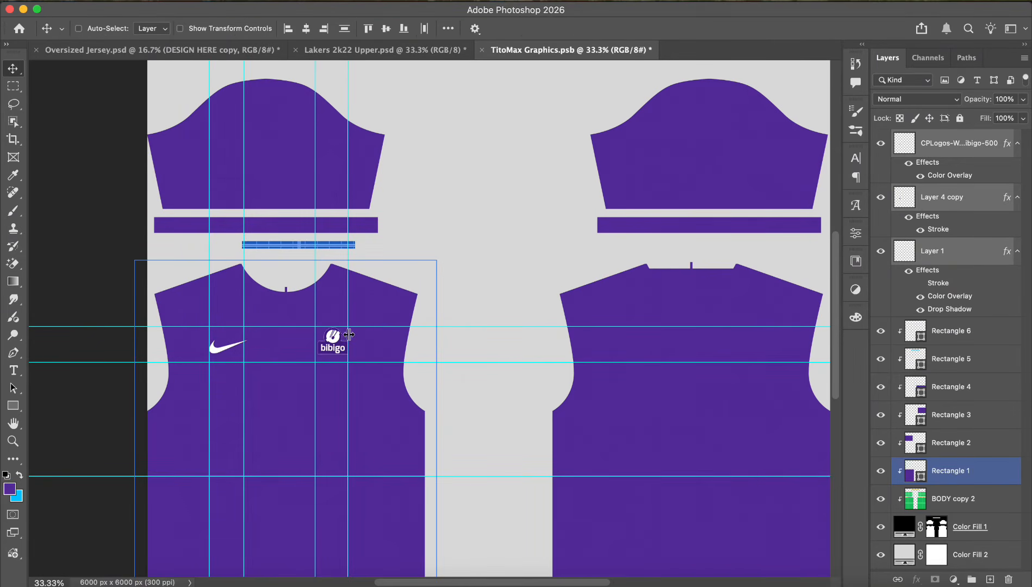
key("shift+Down")
key("super+s")
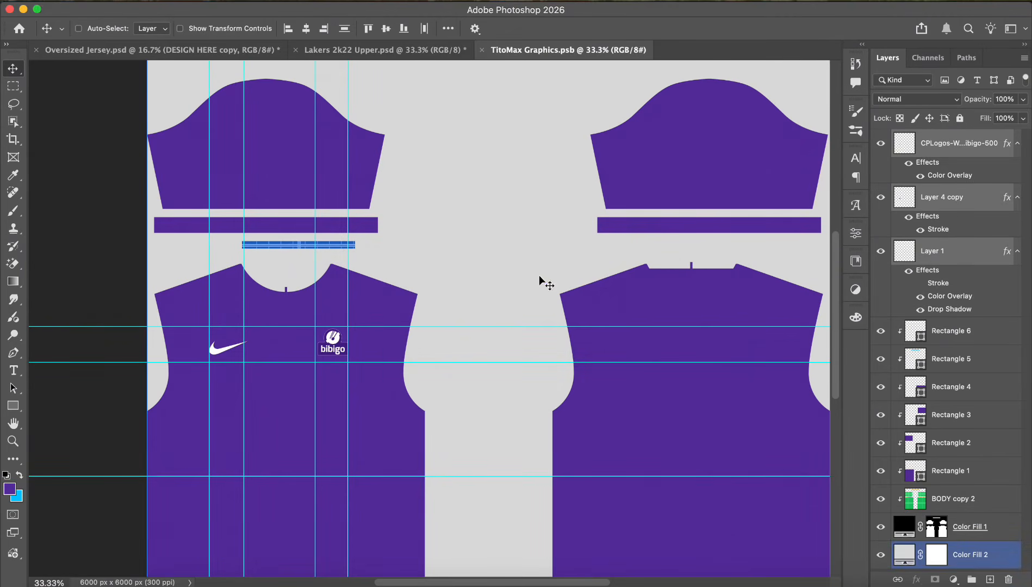
Copy the Lakers wordmark, front number 24 and both stars from Lakers 2k22 Upper.psd onto the front panel in TitoMax Graphics.psb
scroll(585, 276, "down", 3)
scroll(585, 275, "left", 3)
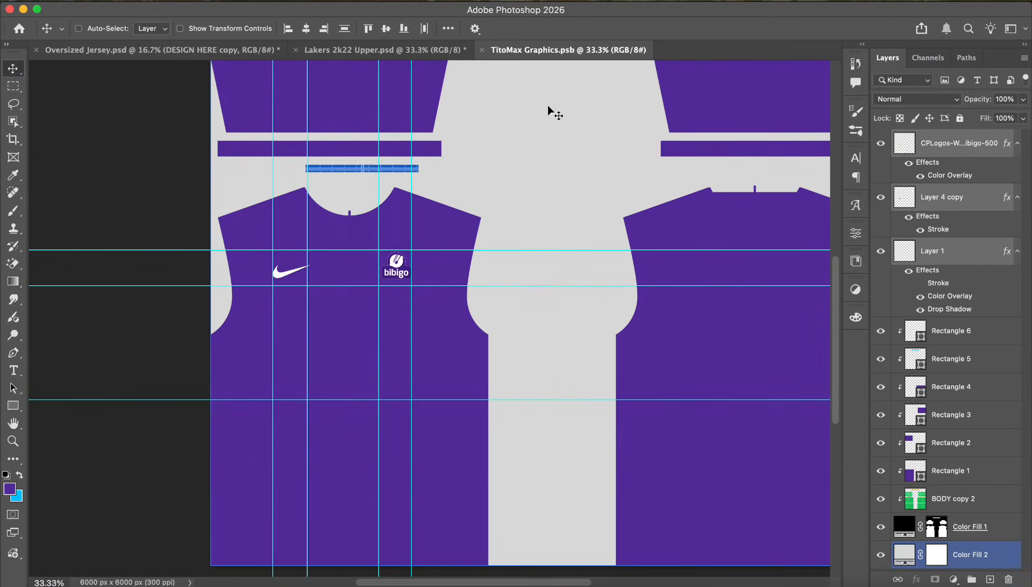
left_click(413, 55)
key("super")
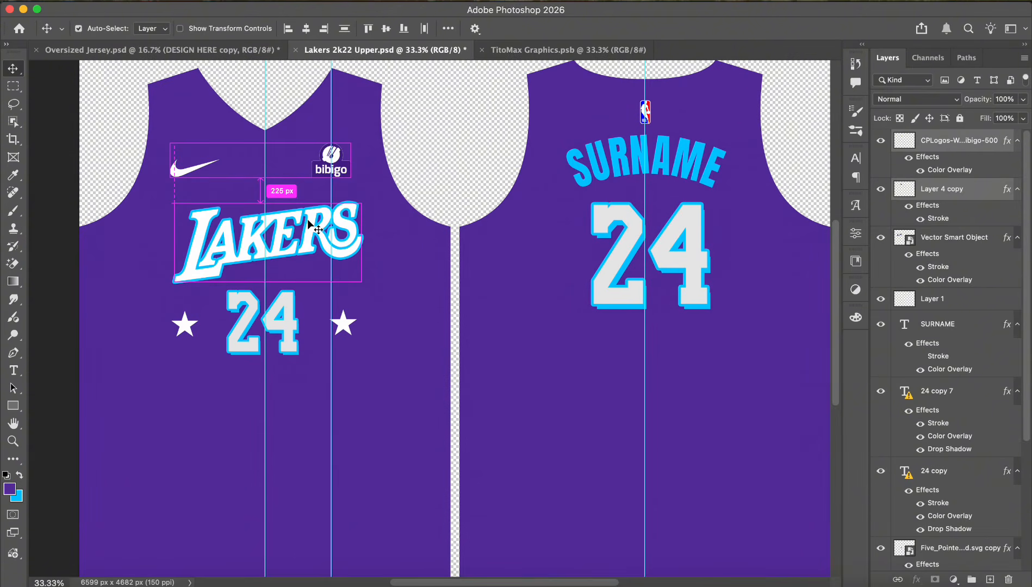
left_click(312, 226)
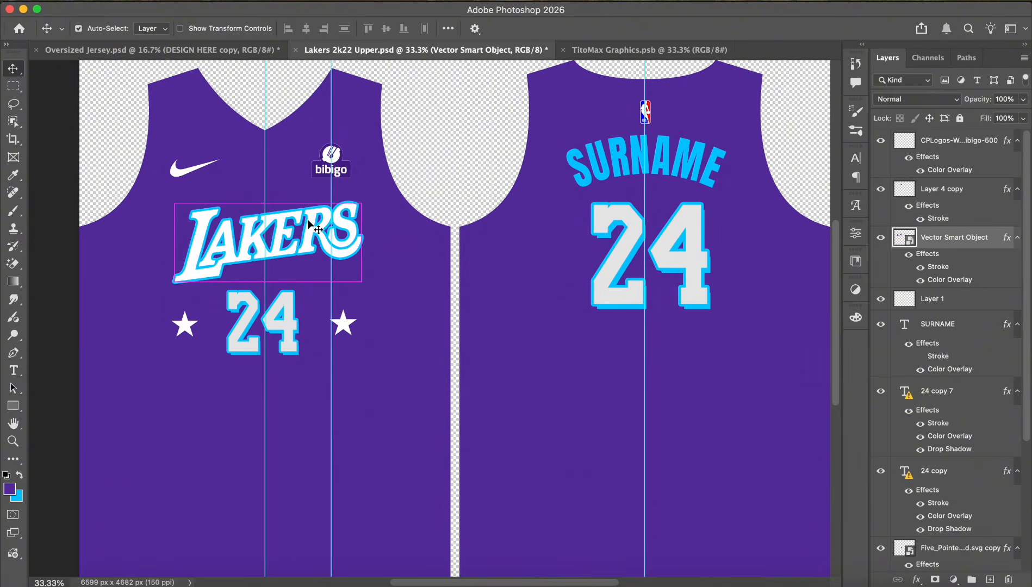
left_click(243, 315, "shift+super")
left_click(884, 476)
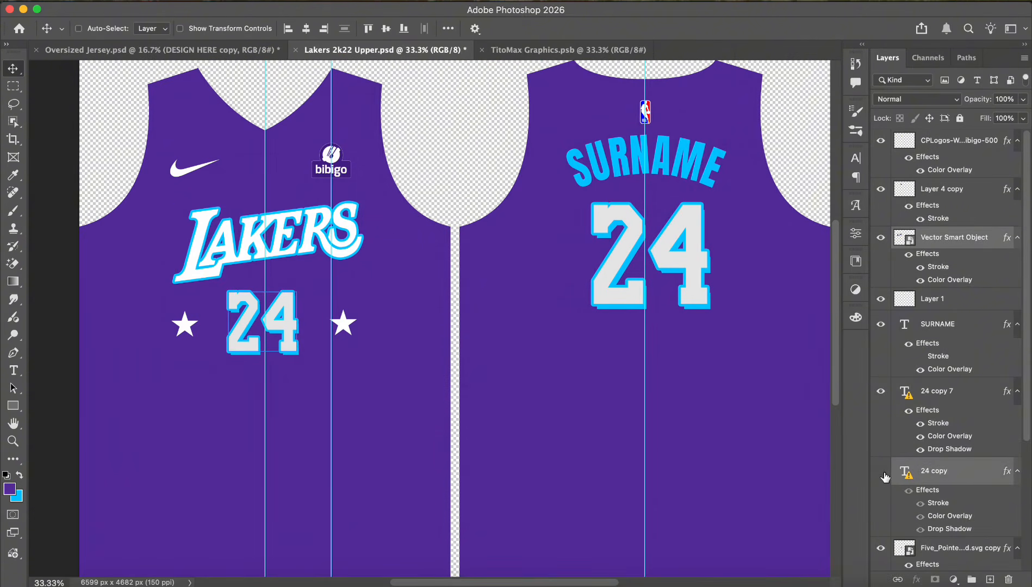
left_click(882, 473)
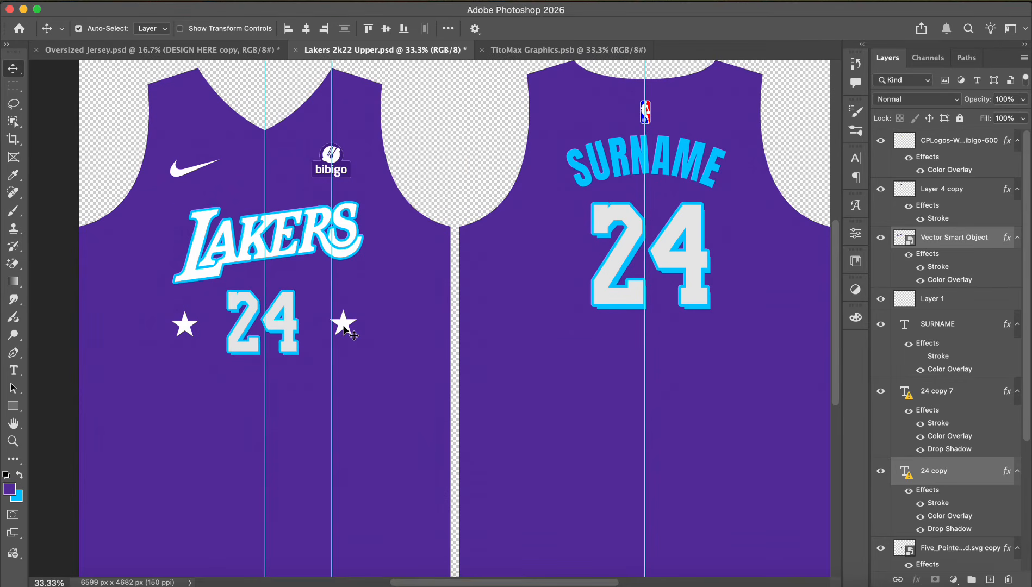
left_click(344, 326, "shift")
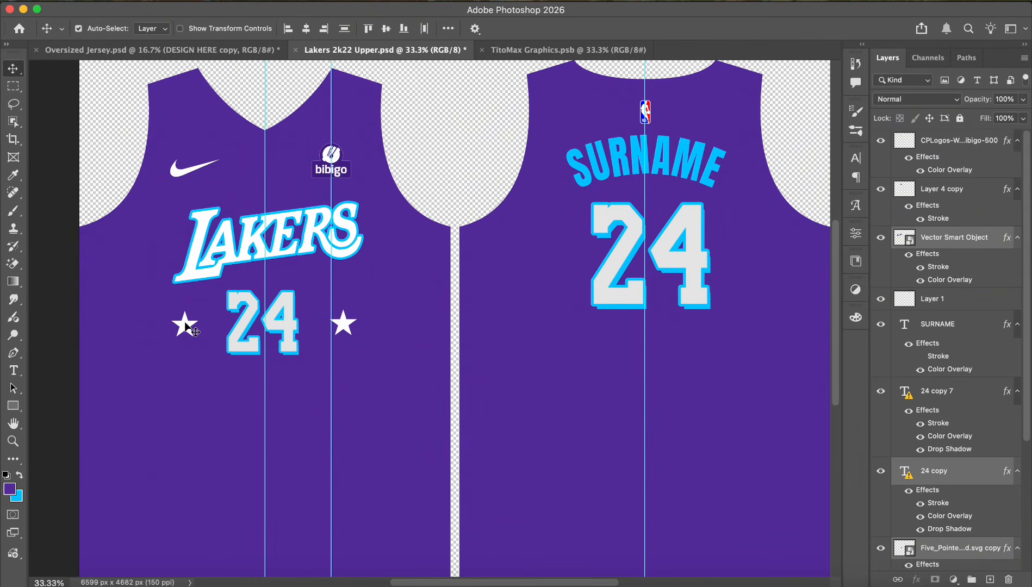
left_click_drag(463, 85, 317, 333)
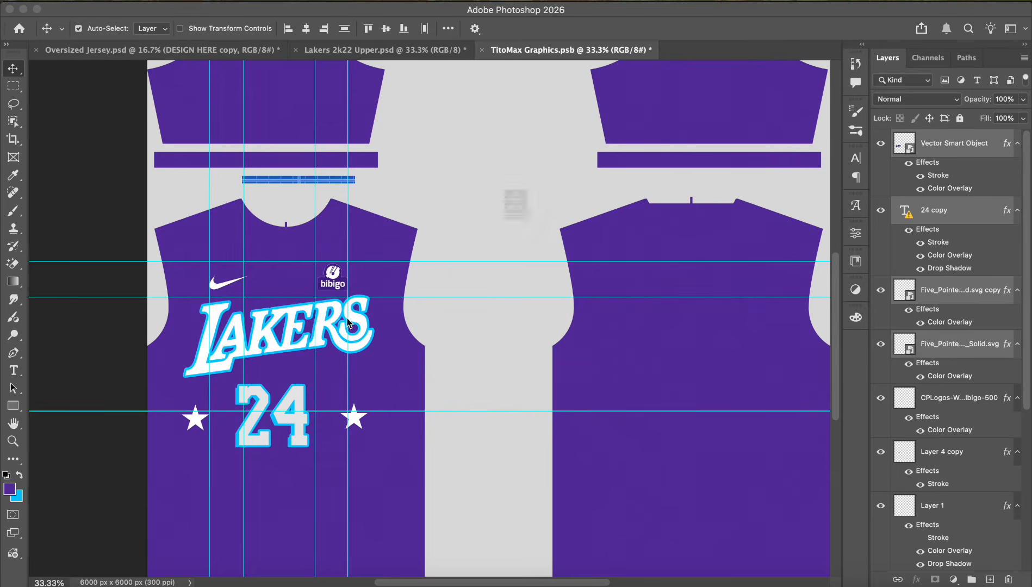
left_click(554, 298)
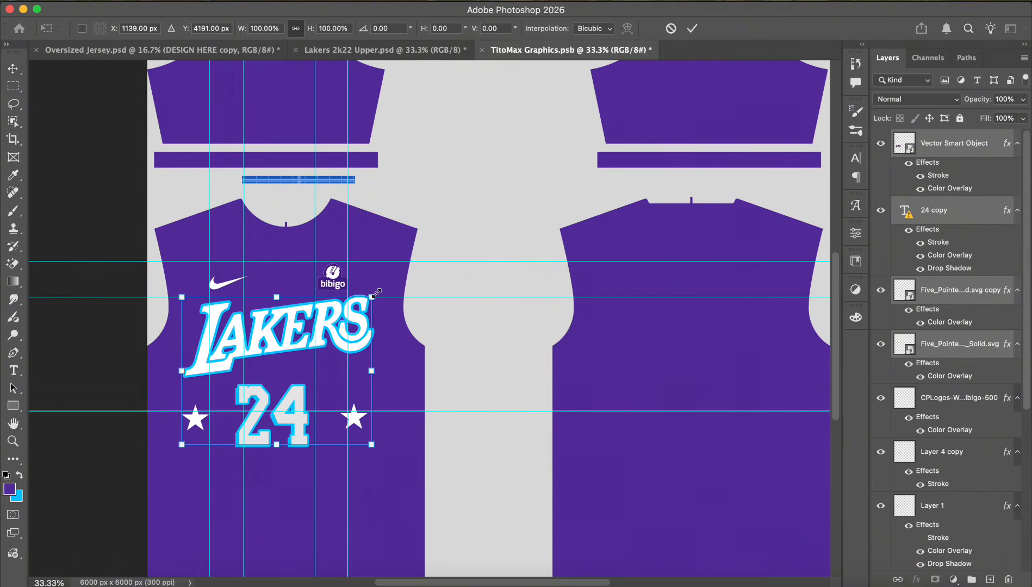
key("Return")
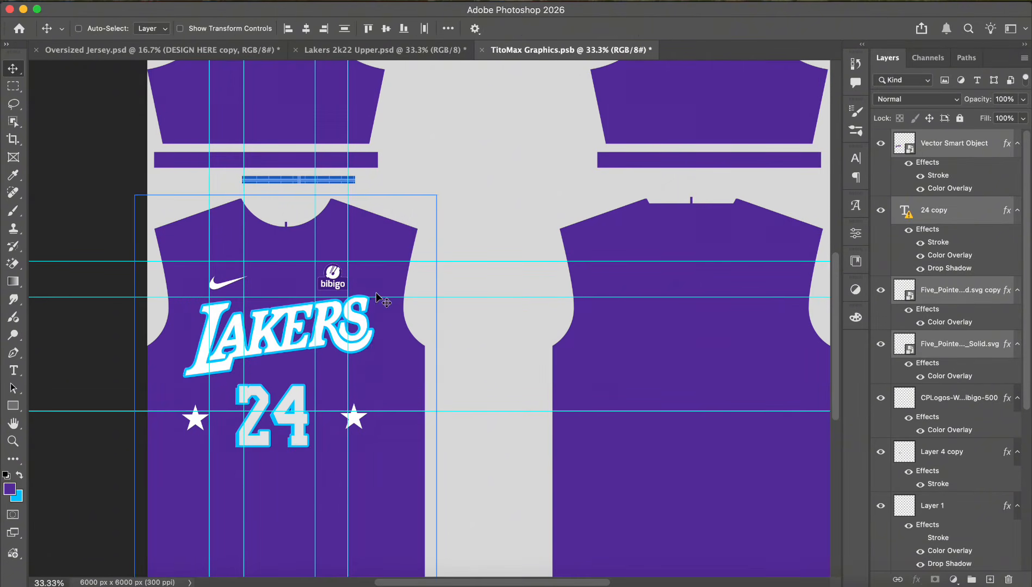
Convert the front number 24 text layer to a smart object
left_click(945, 212)
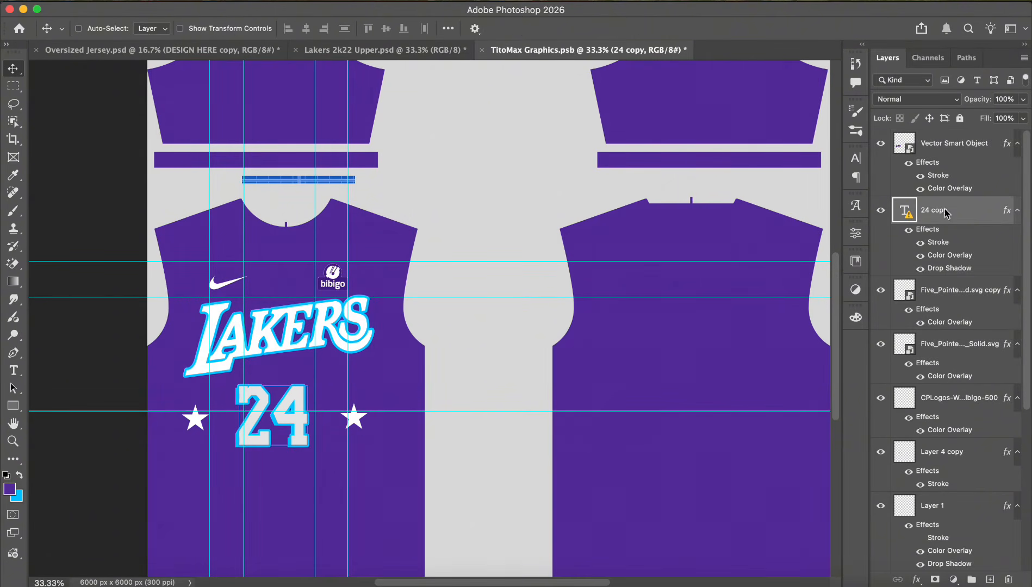
right_click(945, 212)
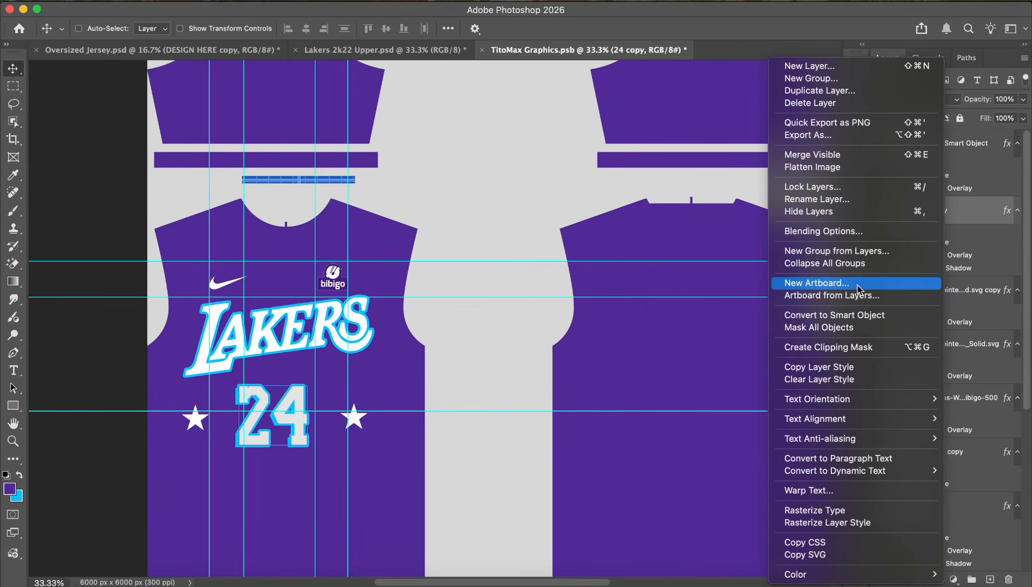
left_click(846, 316)
Convert the Lakers wordmark layer to a smart object
left_click(893, 188)
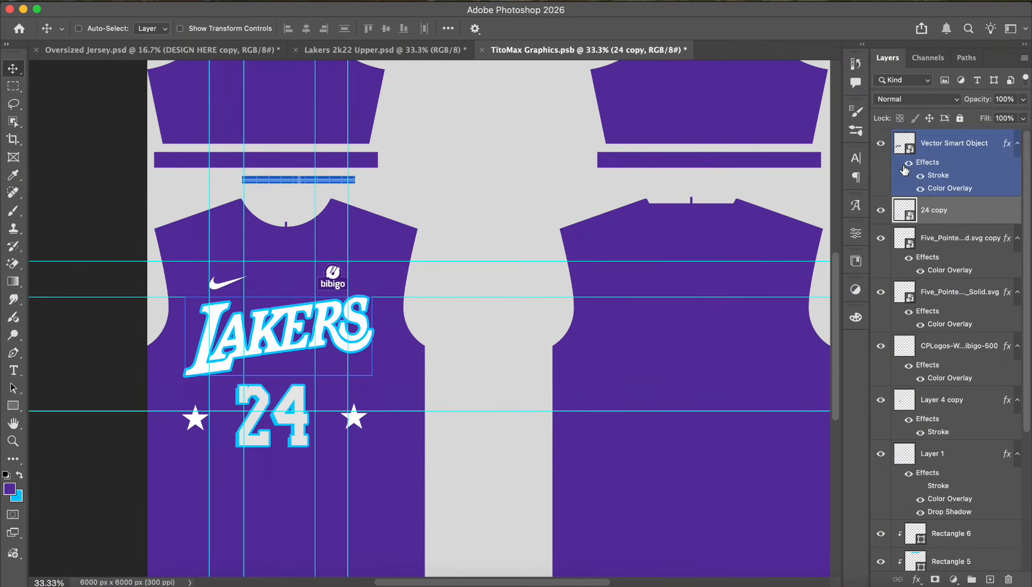
double_click(904, 165)
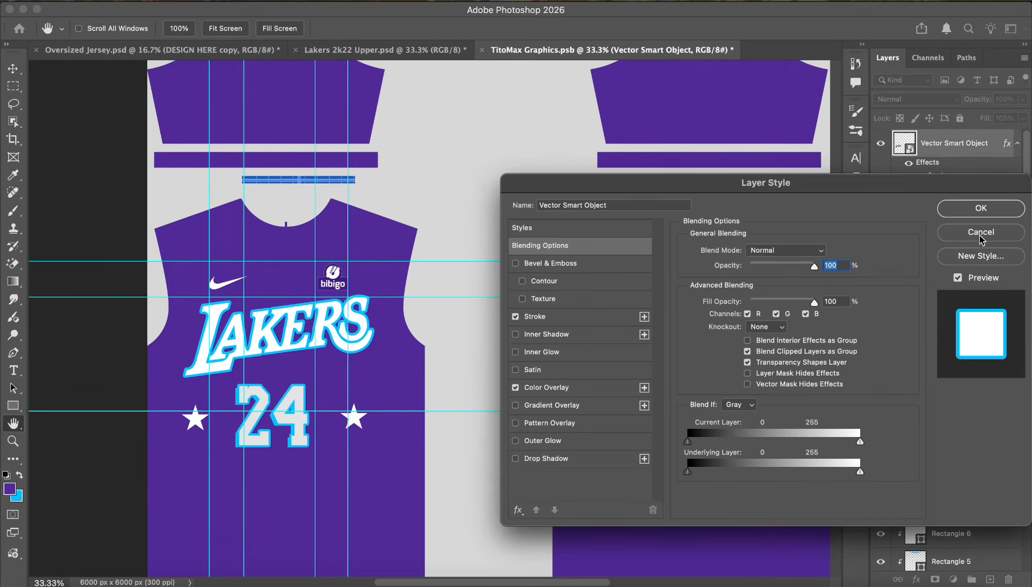
left_click(981, 234)
left_click(908, 163)
left_click(908, 163)
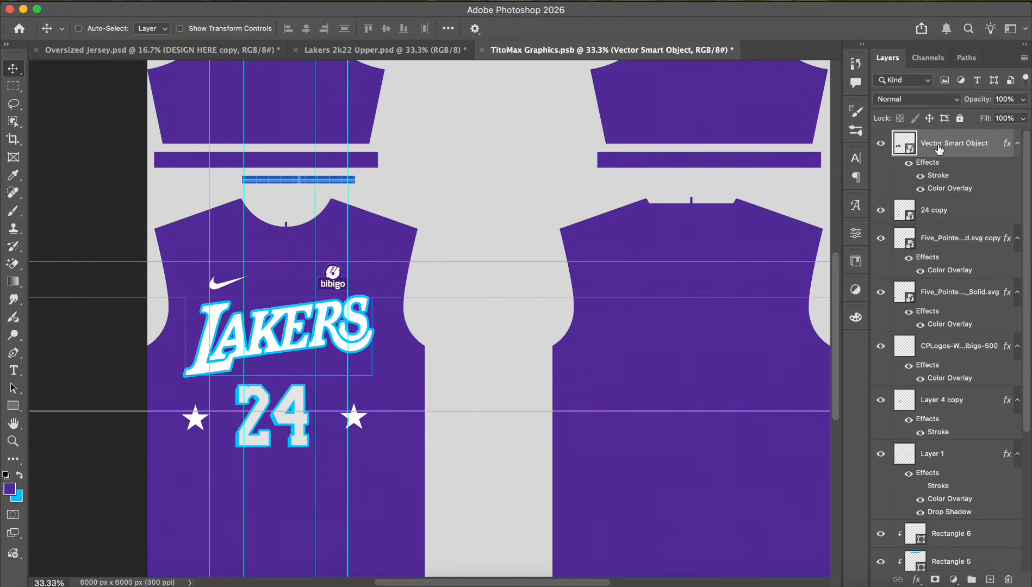
right_click(942, 148)
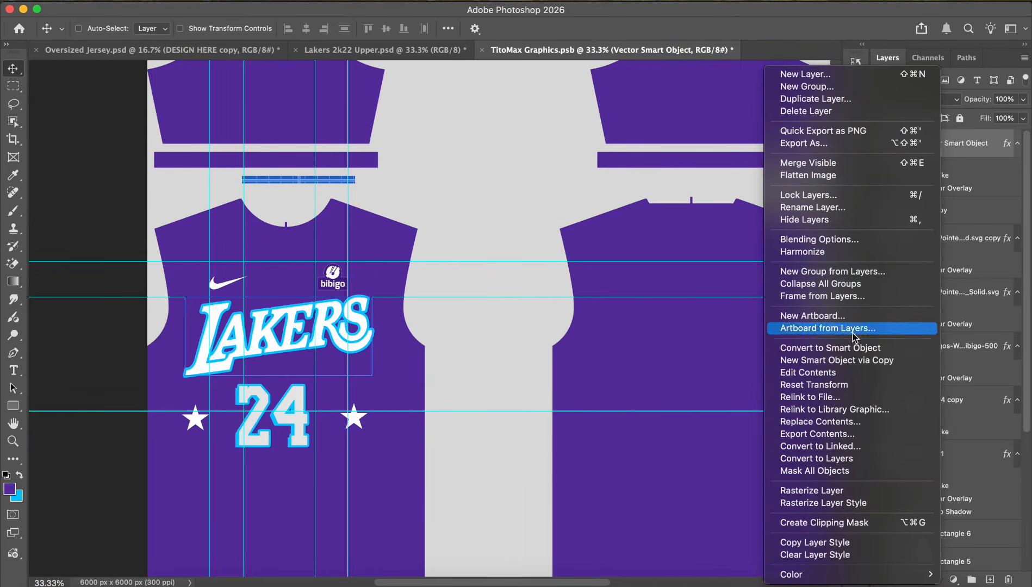
left_click(828, 350)
Scale the Lakers wordmark, the number 24 and both stars together about their centre to 81.45%
left_click(937, 260)
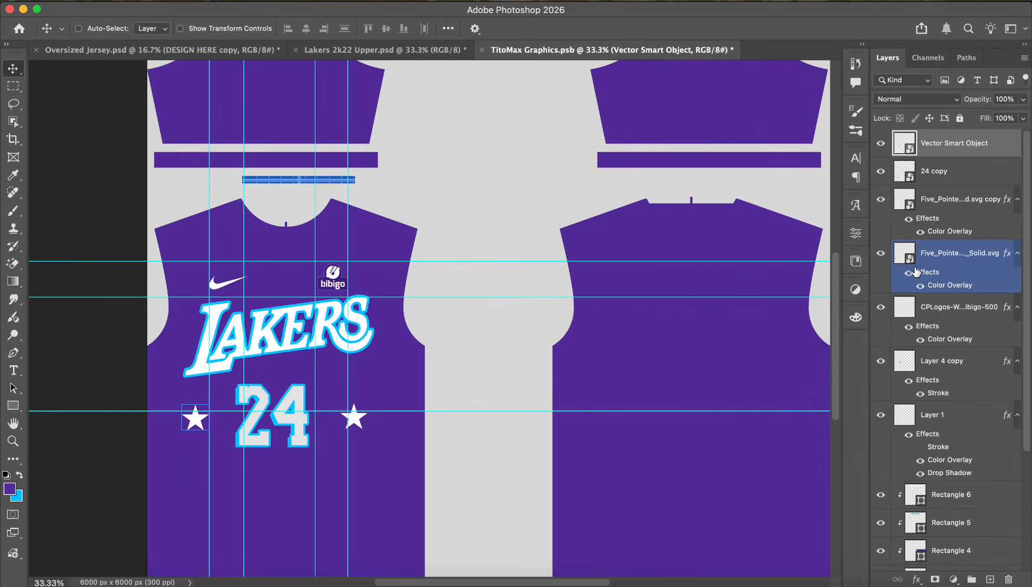
left_click(937, 260, "shift")
key("ctrl+t")
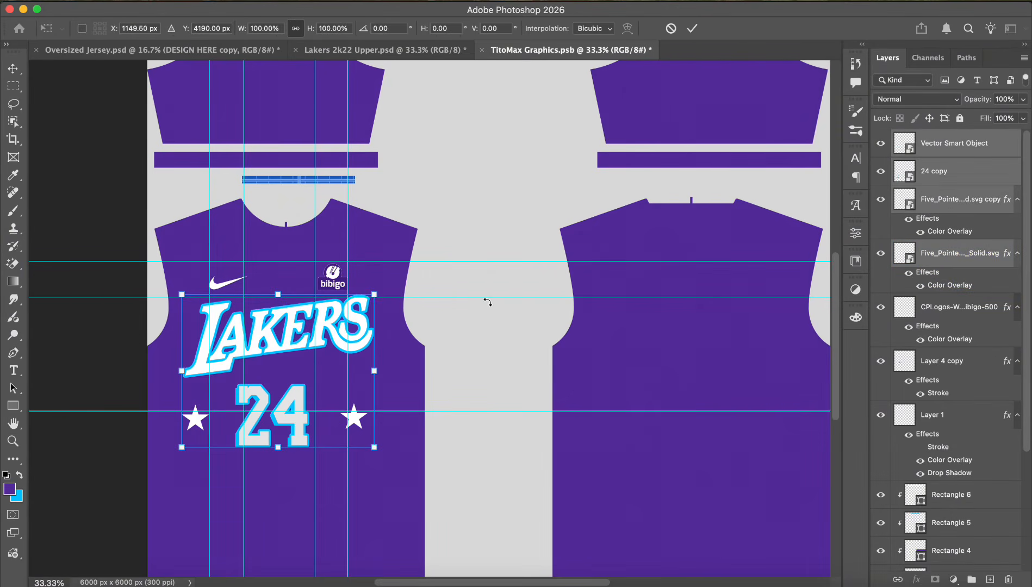
left_click_drag(374, 295, 350, 298)
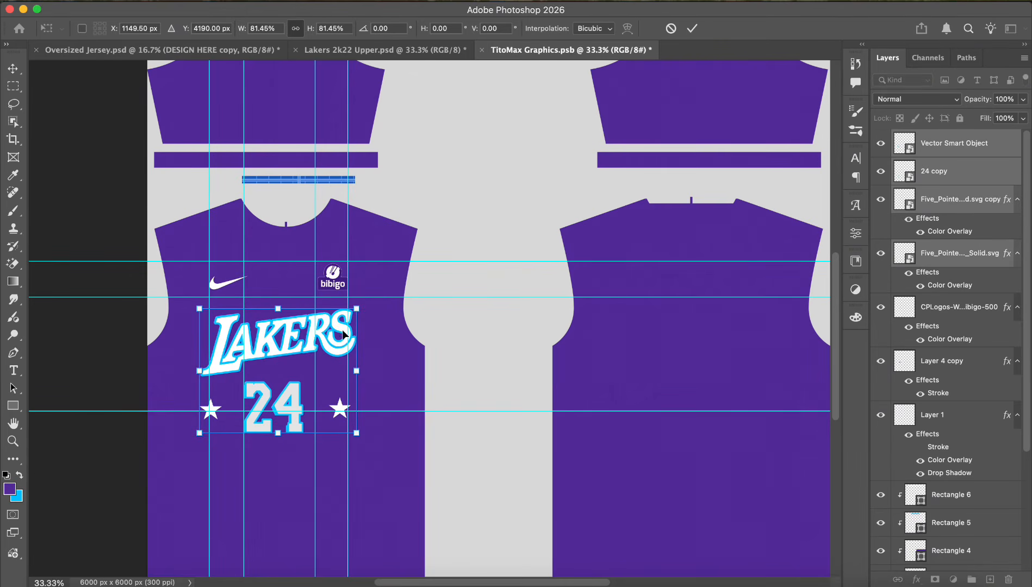
Nudge the scaled wordmark, number and stars 10 px to the left and save the smart object
key("shift+Up")
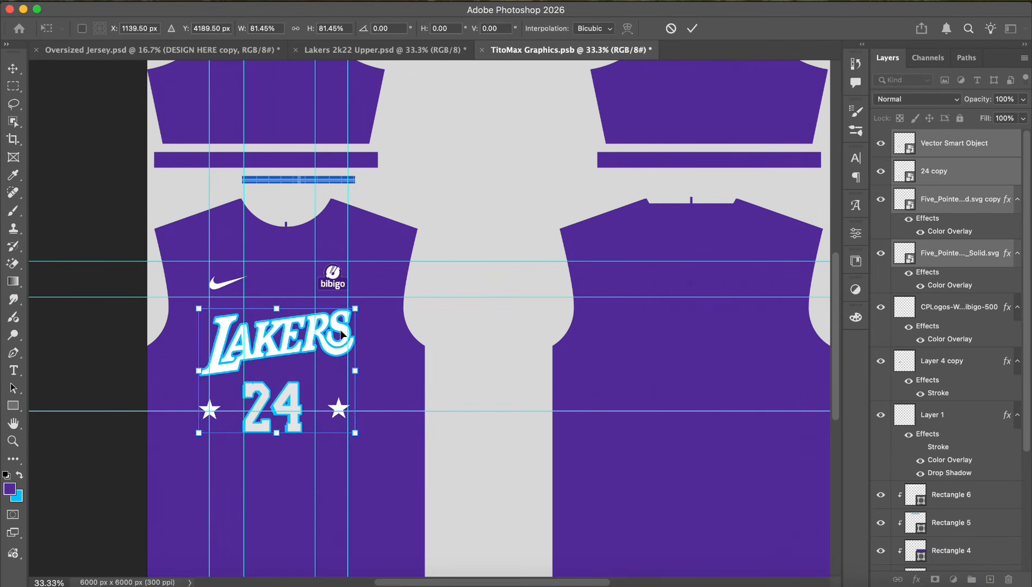
key("shift+Down")
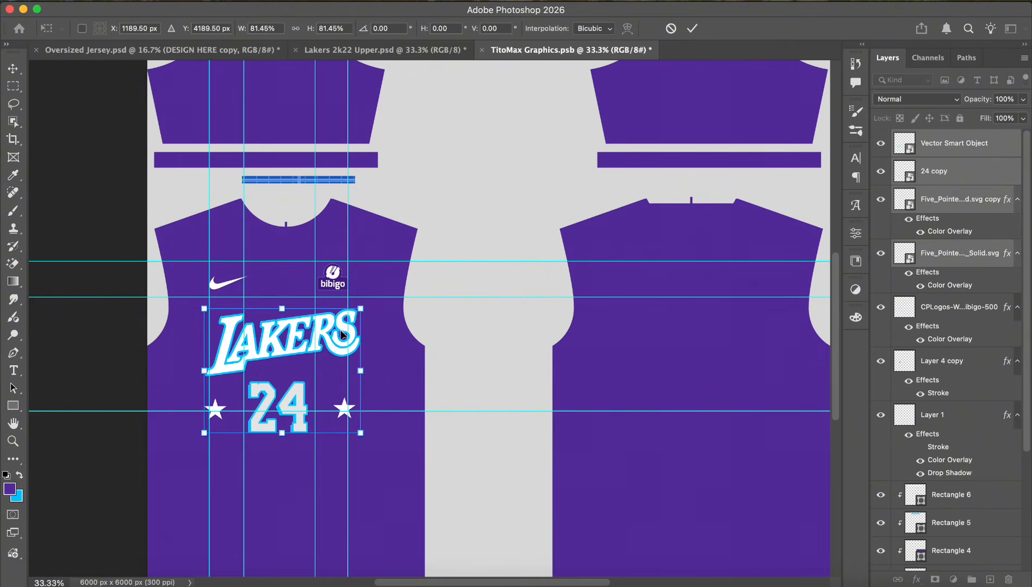
key("shift+Up")
key("shift+Up")
key("shift+Up")
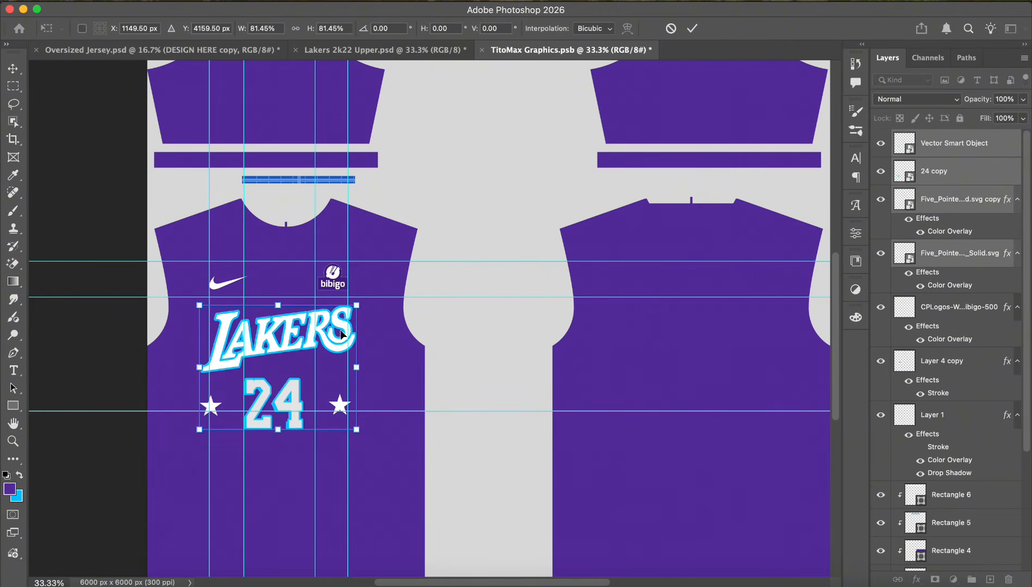
key("shift+Left")
key("shift+Up")
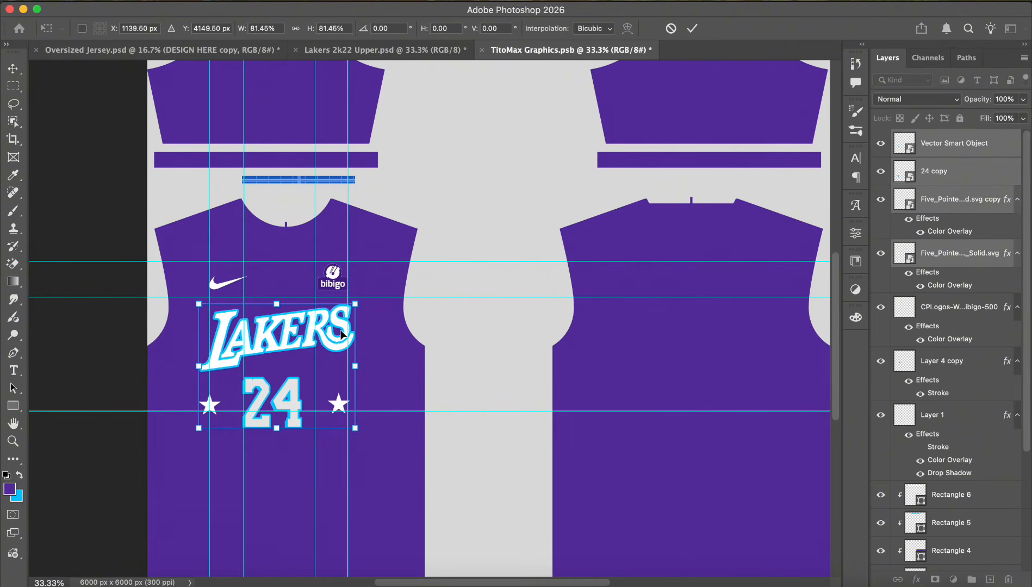
key("shift+Down")
key("shift+Down")
key("shift+Down")
key("shift+Down")
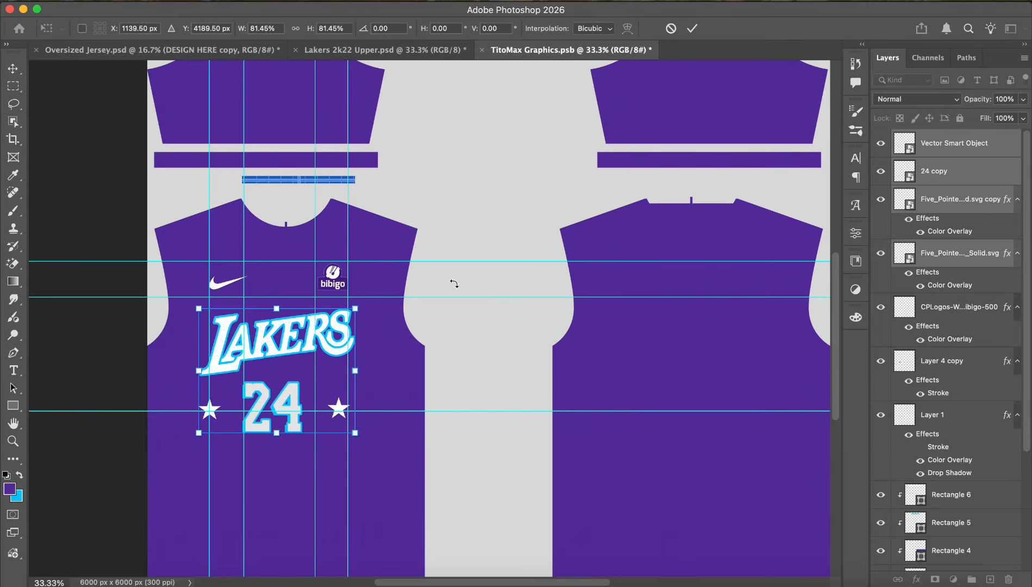
key("Return")
key("super+s")
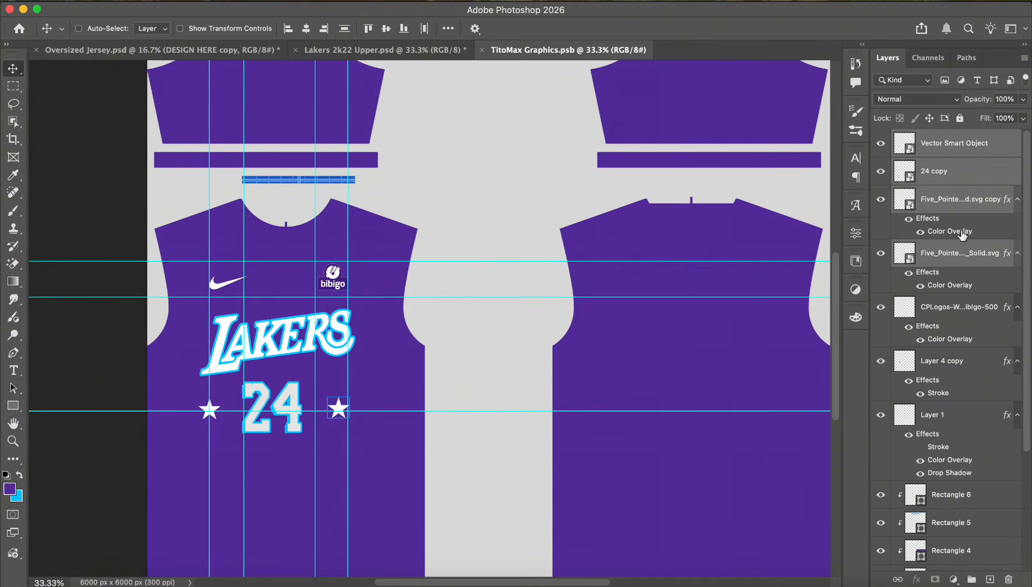
Scale the wordmark, number and stars proportionally about their centre to 90.28%, fitting them between the outer vertical guides
key("super+t")
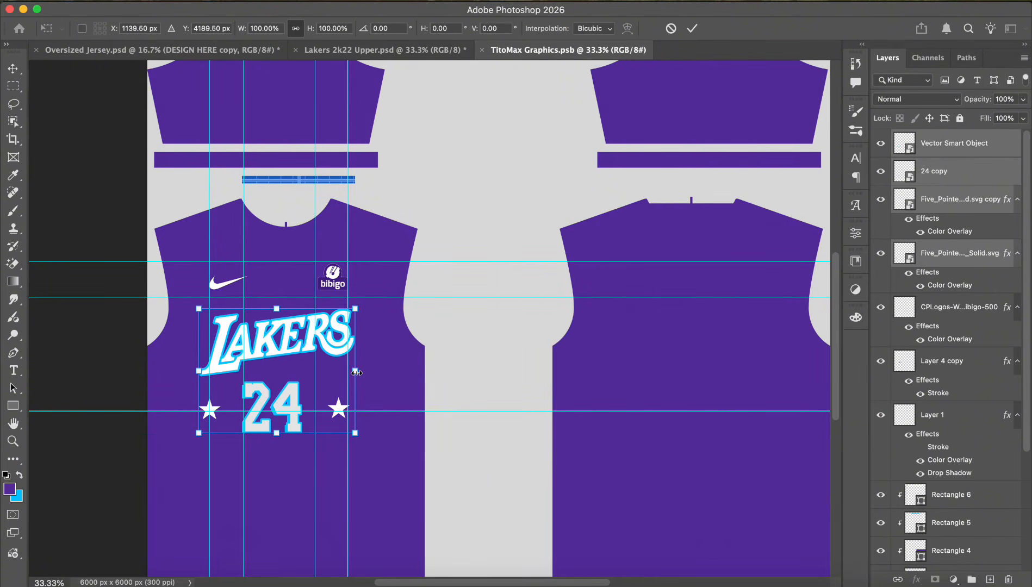
left_click_drag(357, 373, 349, 371)
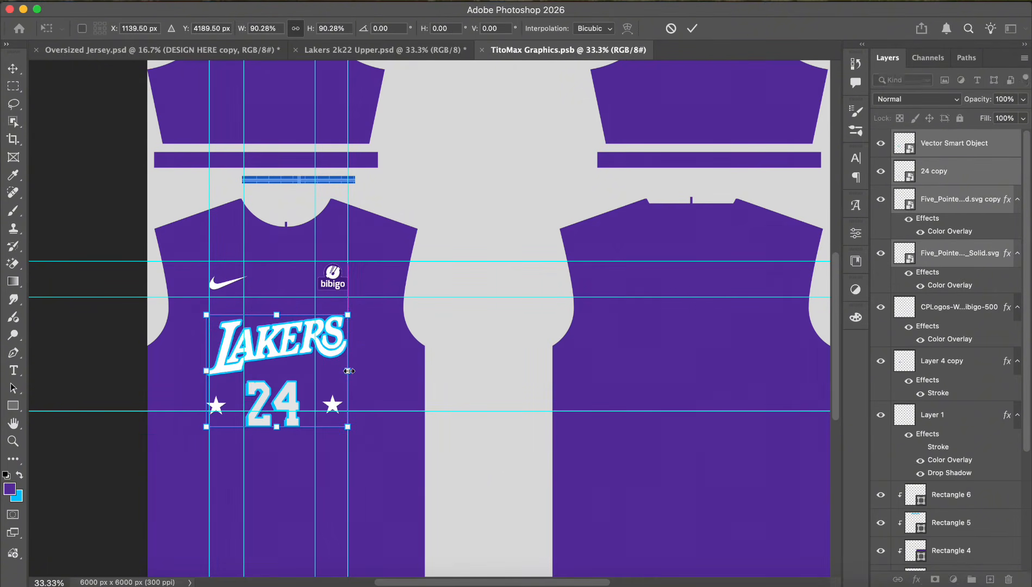
left_click_drag(206, 370, 210, 371)
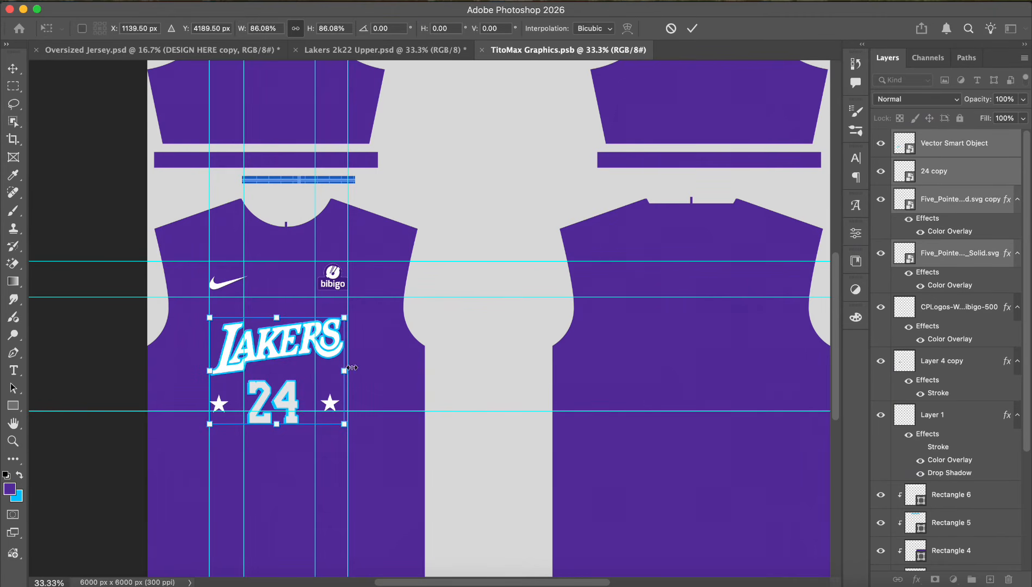
left_click_drag(349, 370, 352, 370)
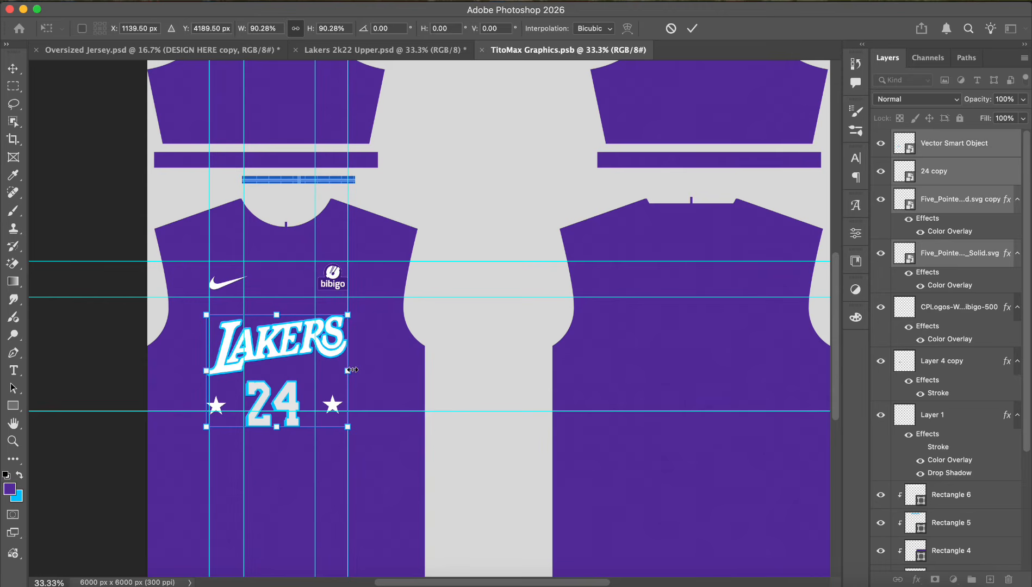
key("Return")
Nudge the wordmark, number and stars about 10 px right and 80 px up, and save the smart object
key("shift+Right")
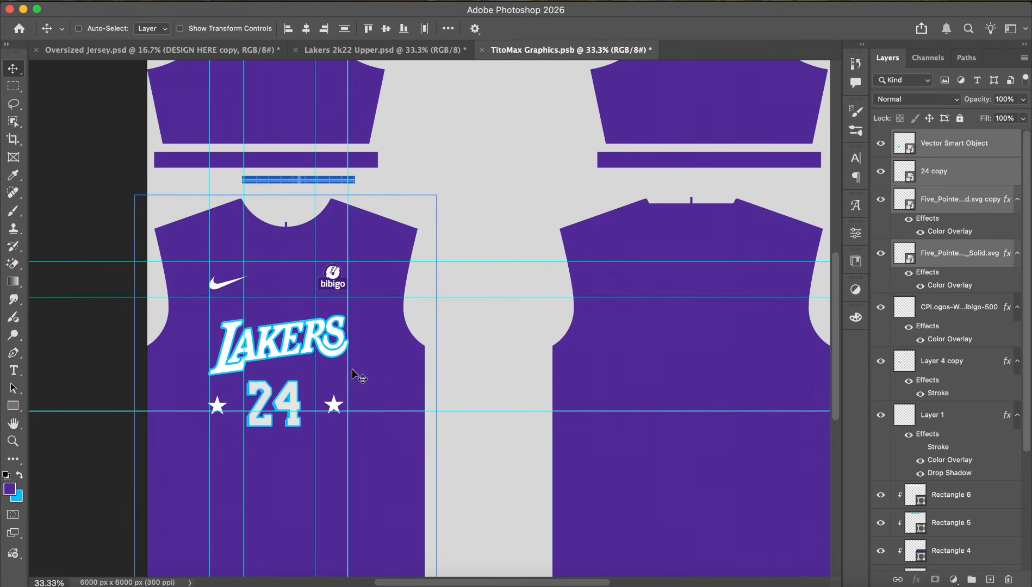
key("shift+Up")
key("shift+Up")
key("shift+Up")
key("shift+Up")
key("shift+Up")
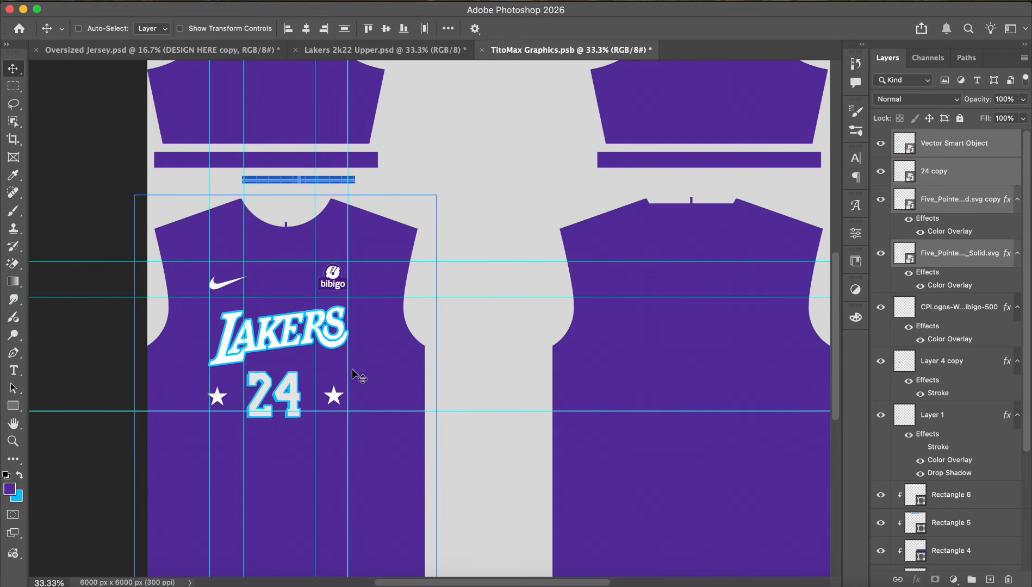
key("super+s")
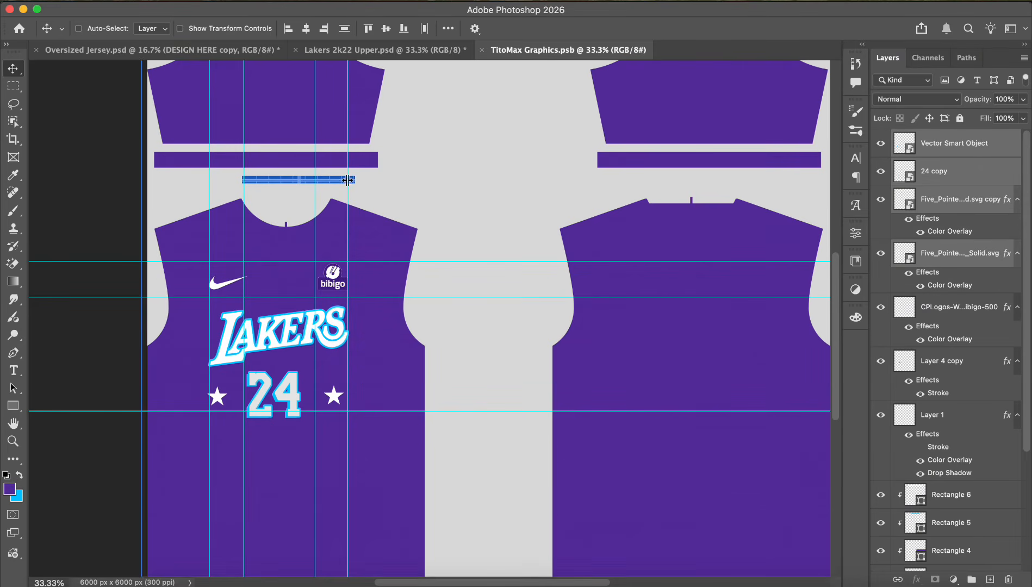
Draw a light blue 2049 × 196 px rectangle across the left sleeve's lower edge, on a layer above Rectangle 5
scroll(346, 180, "up", 5)
scroll(946, 381, "down", 5)
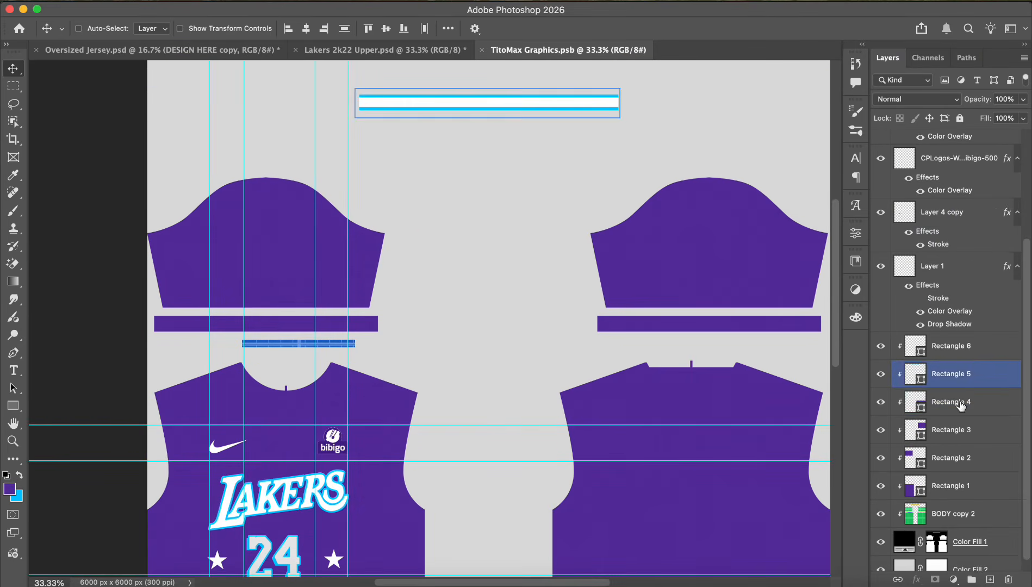
left_click(967, 375)
left_click(6, 406)
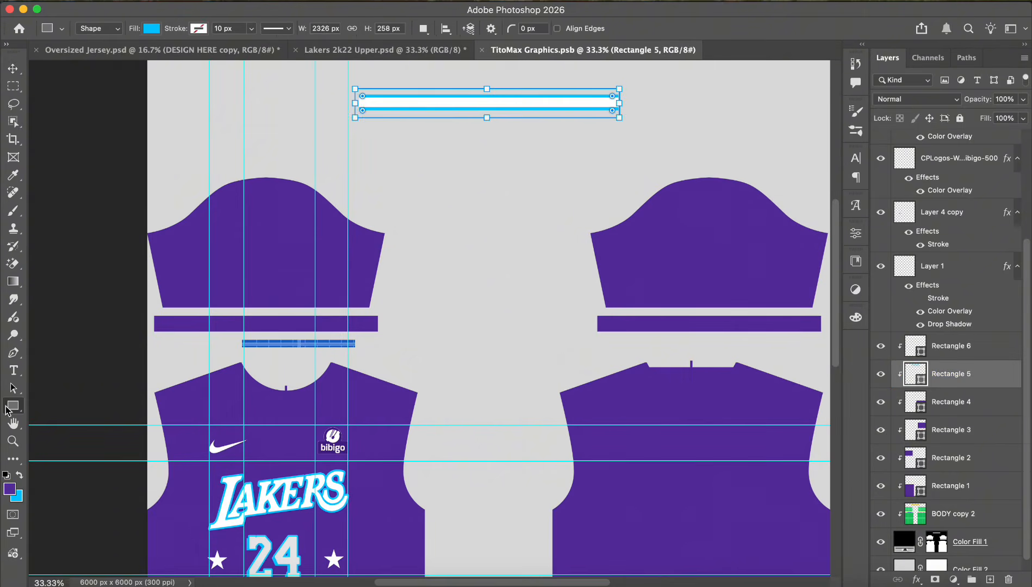
left_click_drag(149, 285, 382, 308)
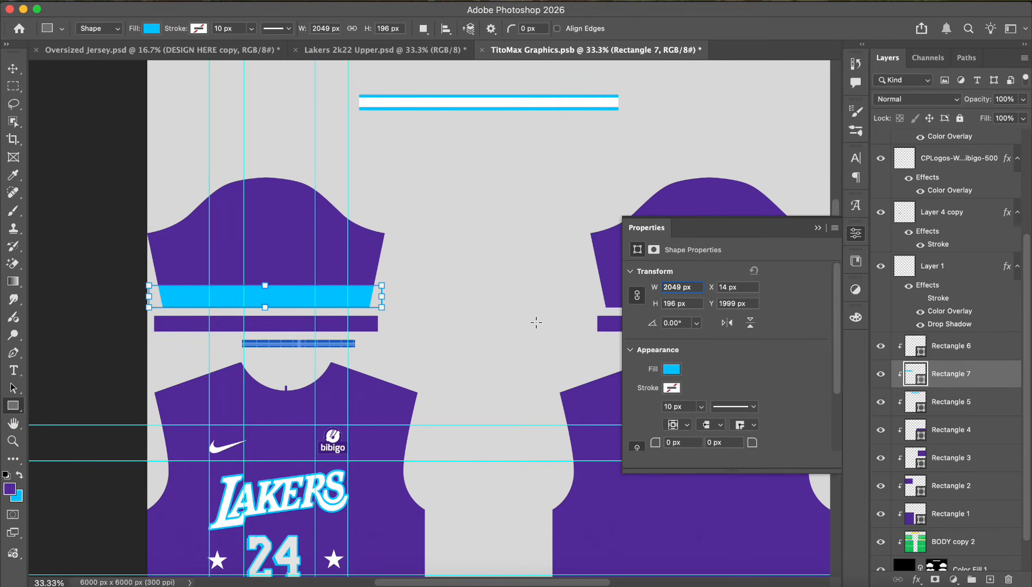
left_click(818, 227)
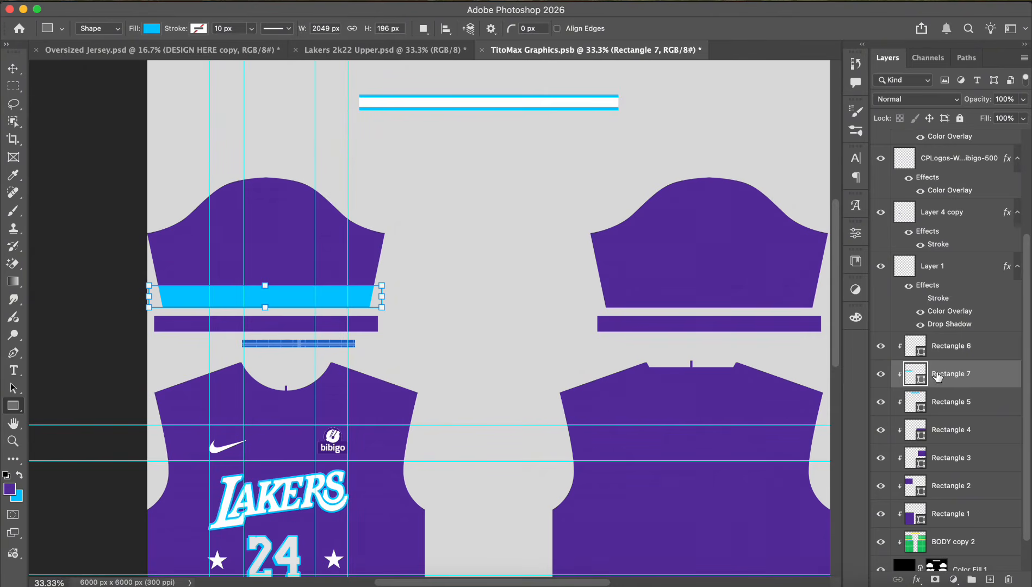
Duplicate the light blue sleeve band and reduce the copy's height to 50%, keeping its bottom edge in place
key("ctrl+j")
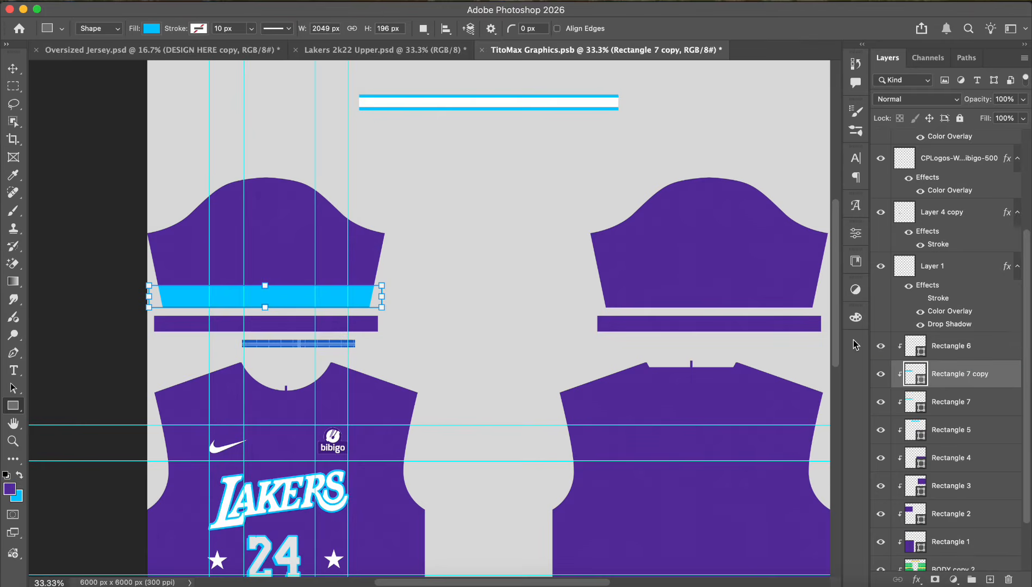
key("ctrl+r")
key("ctrl+r")
key("ctrl+t")
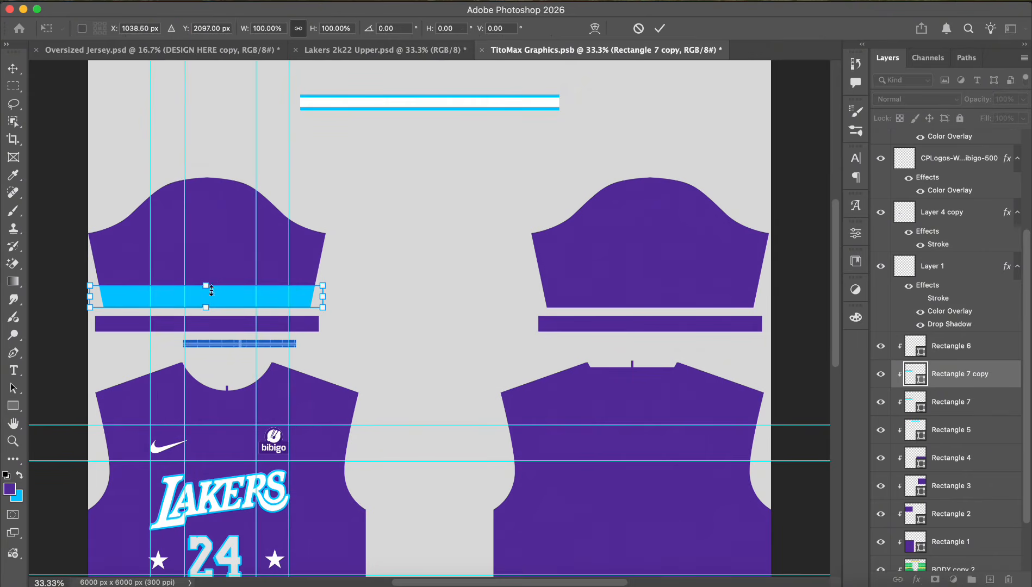
left_click_drag(207, 284, 210, 292)
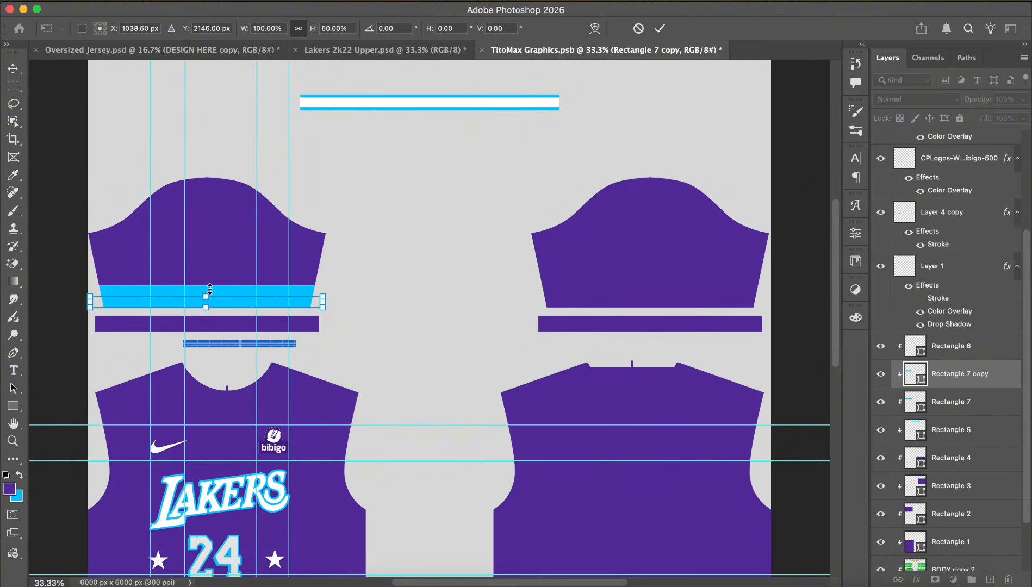
key("Return")
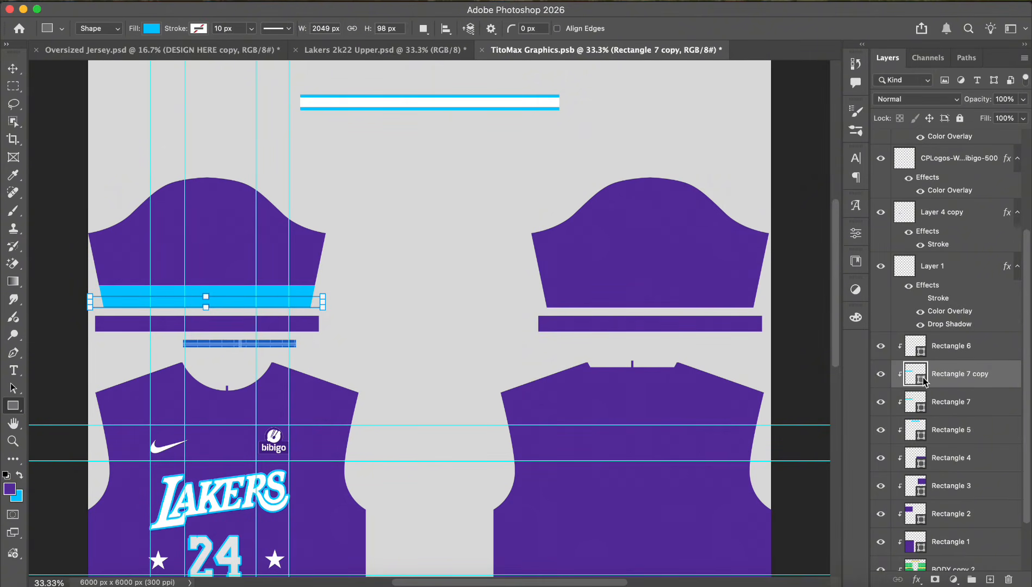
Recolor the duplicated sleeve band to white (ffffff) and move it up 50 px to the middle of the blue band
double_click(912, 375)
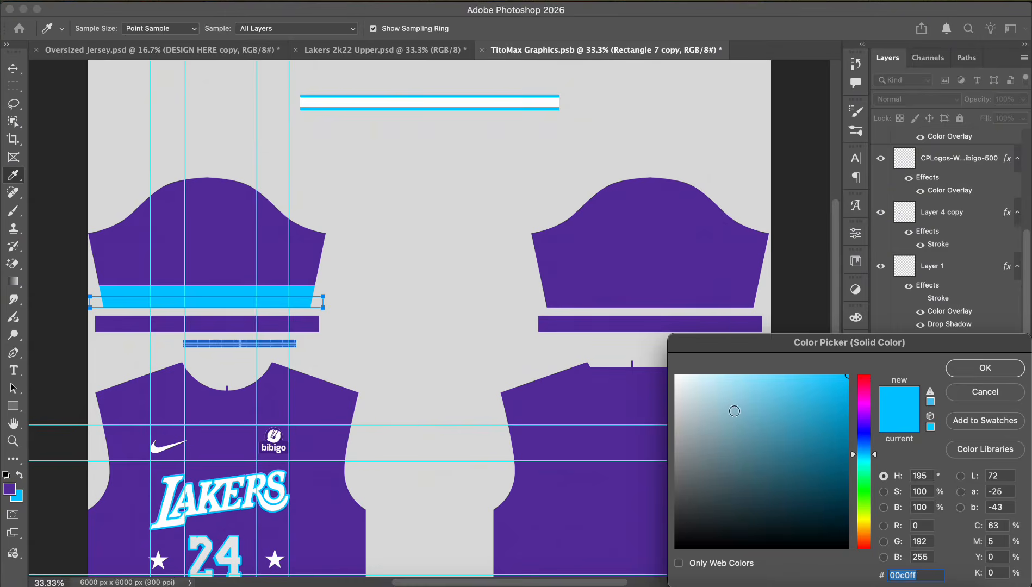
type("ffffff")
left_click(1000, 367)
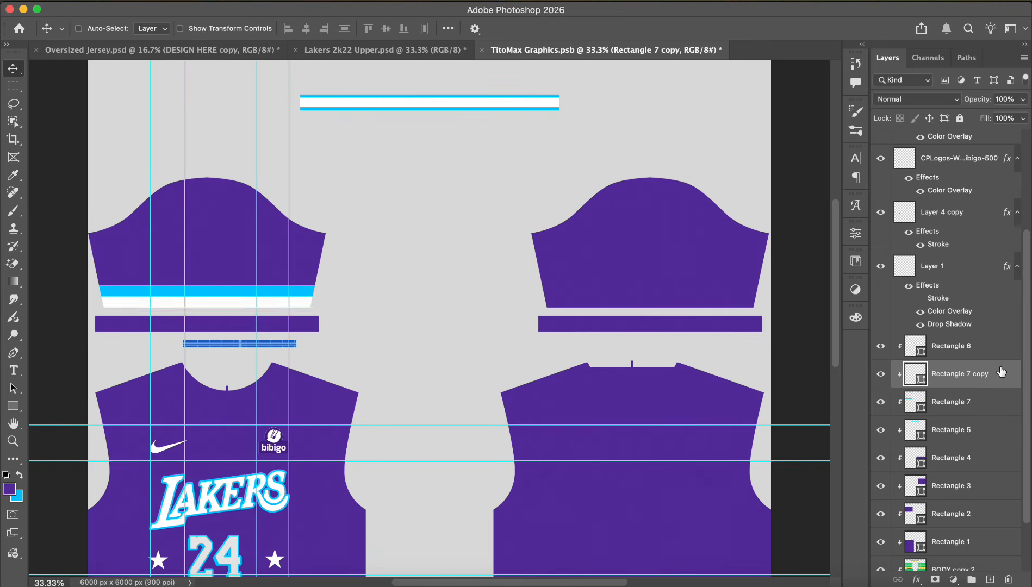
key("shift+Up")
key("shift+Up")
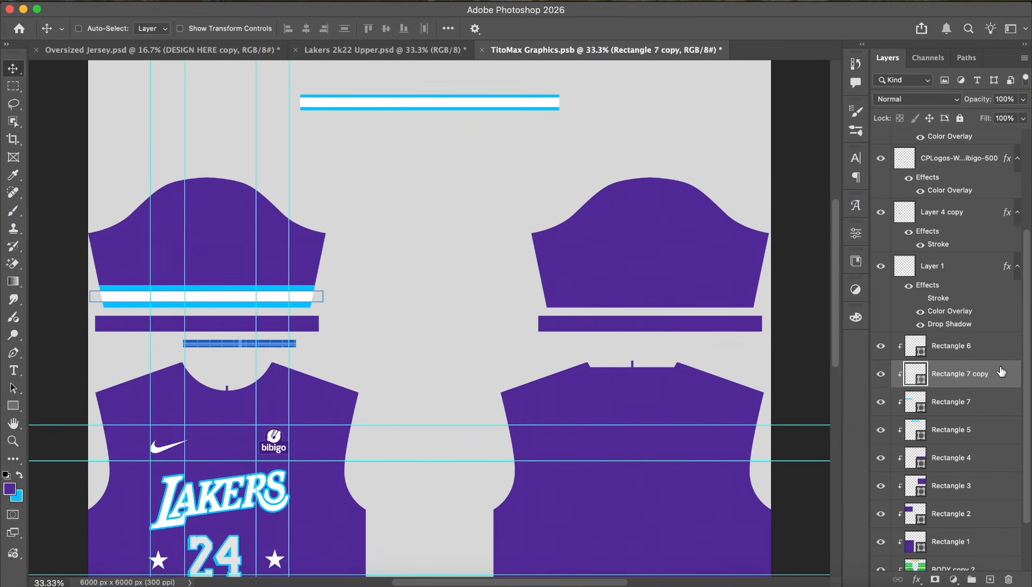
Extend the white stripe up to the blue band's top edge and nudge it down, leaving equal thin blue borders above and below
key("super+plus")
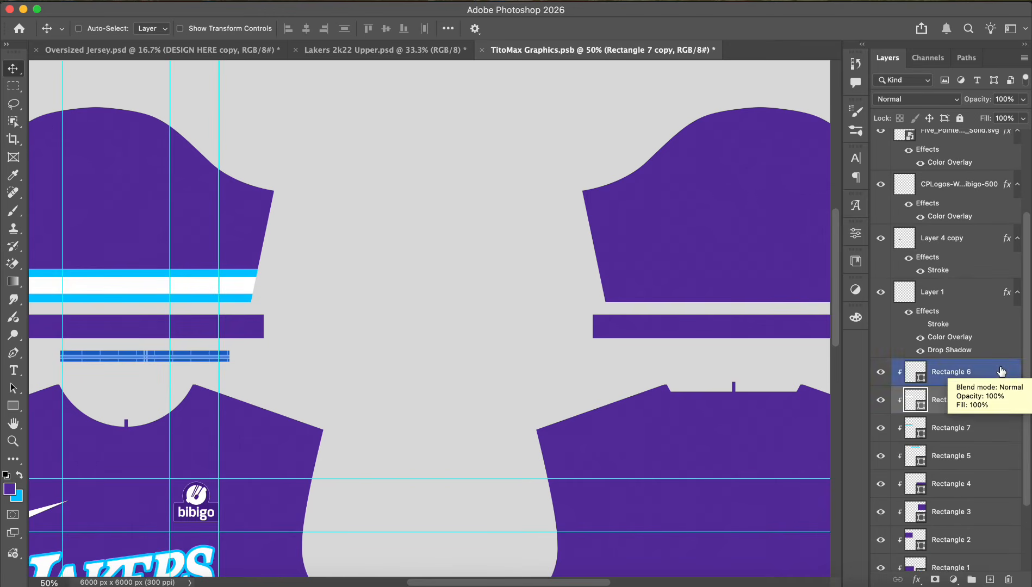
scroll(467, 434, "left", 10)
key("super+t")
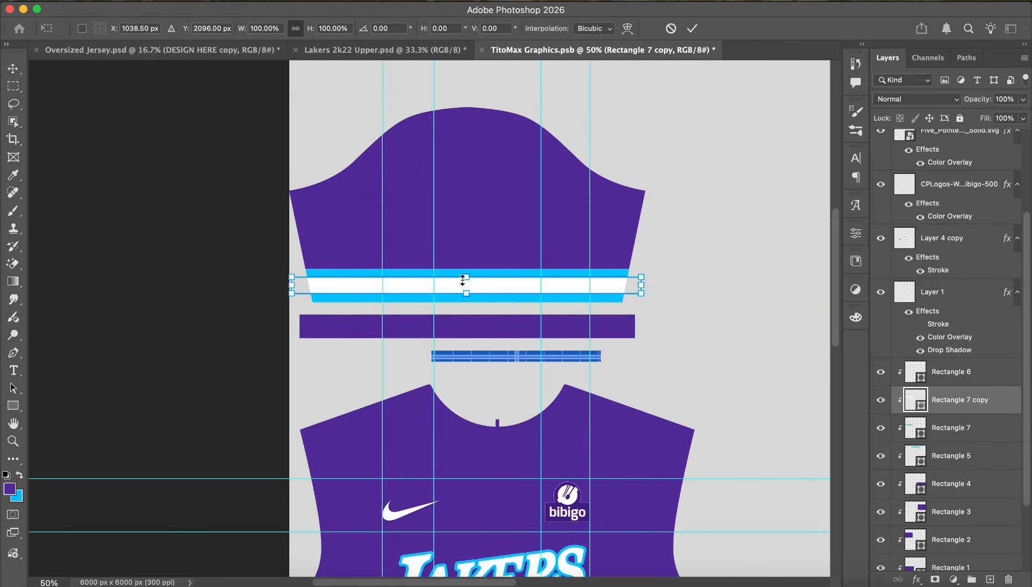
left_click_drag(463, 277, 463, 271)
key("Return")
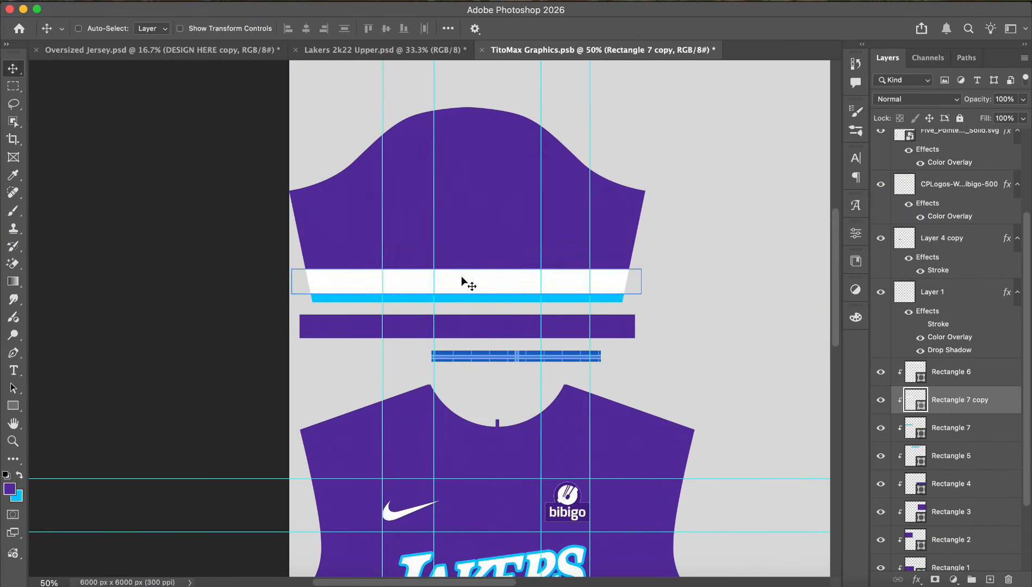
key("Down")
key("Down")
key("Down")
key("Down")
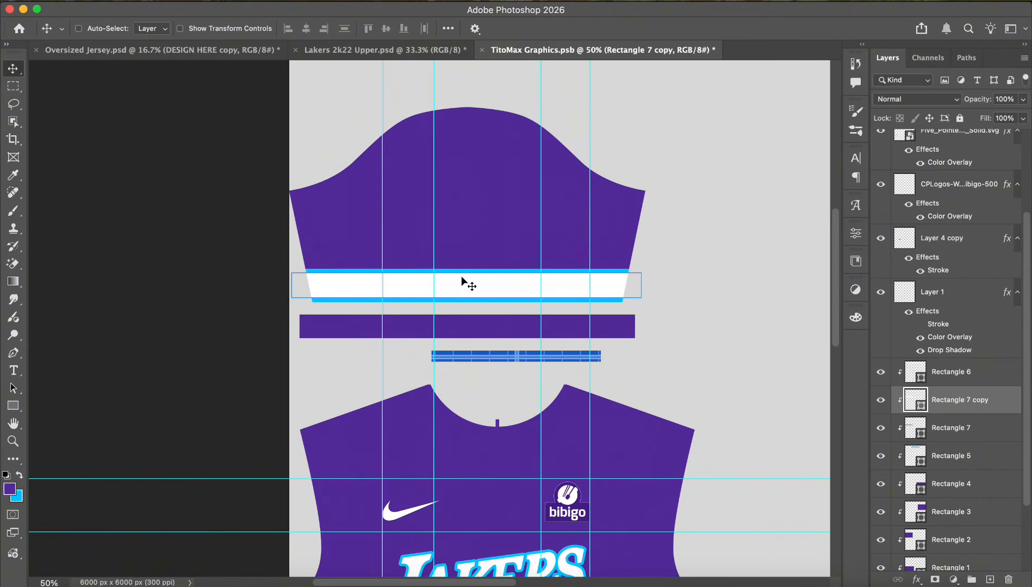
Reduce the left sleeve's white stripe to about 87% height and center it within the light blue band
key("super+t")
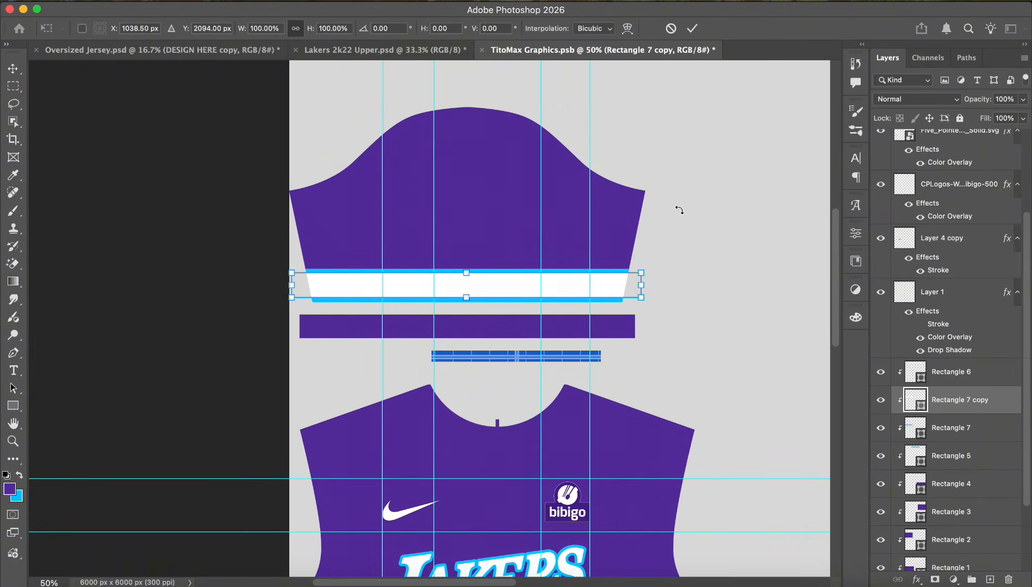
key("super+equal")
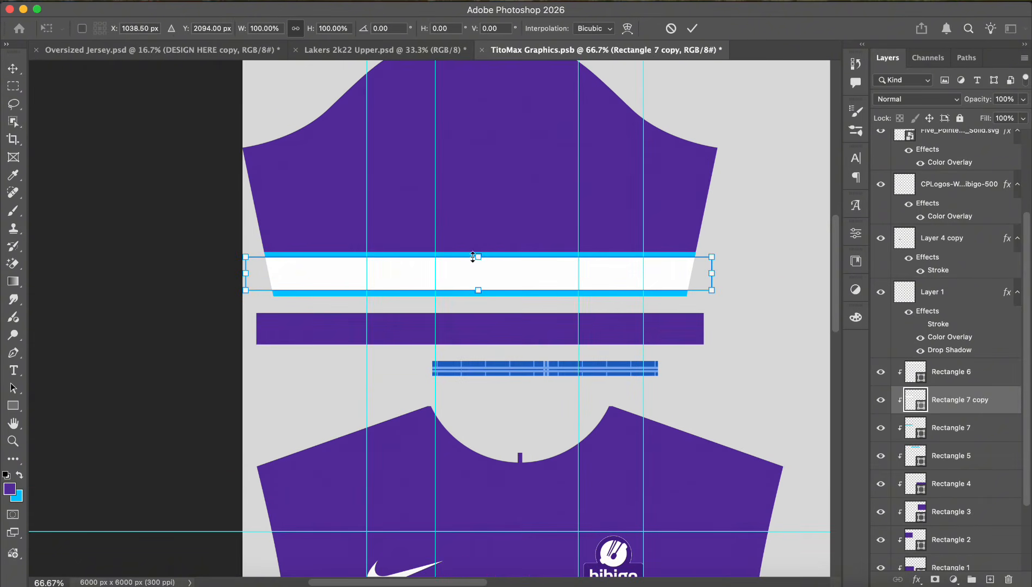
left_click_drag(473, 259, 475, 261)
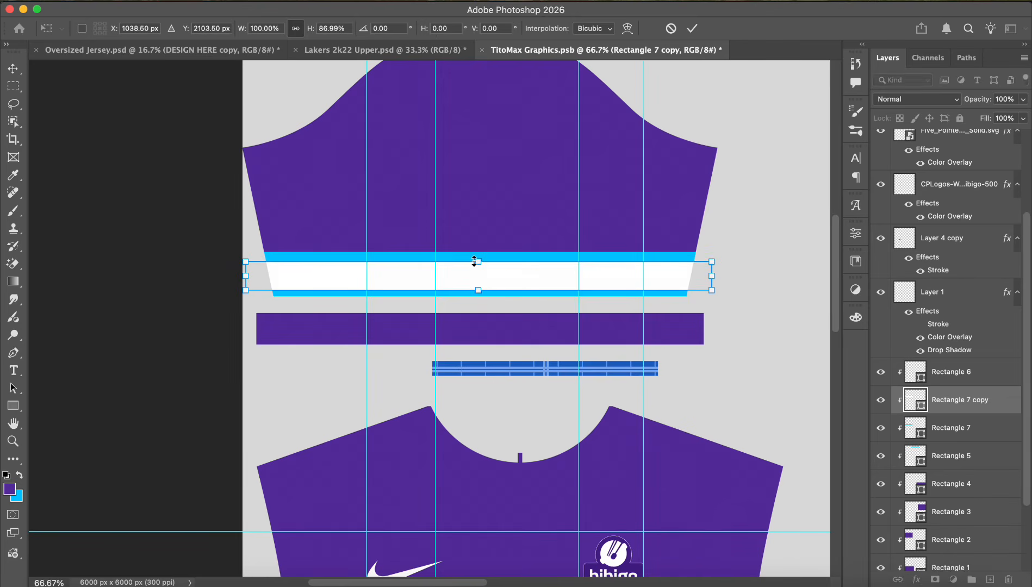
key("Return")
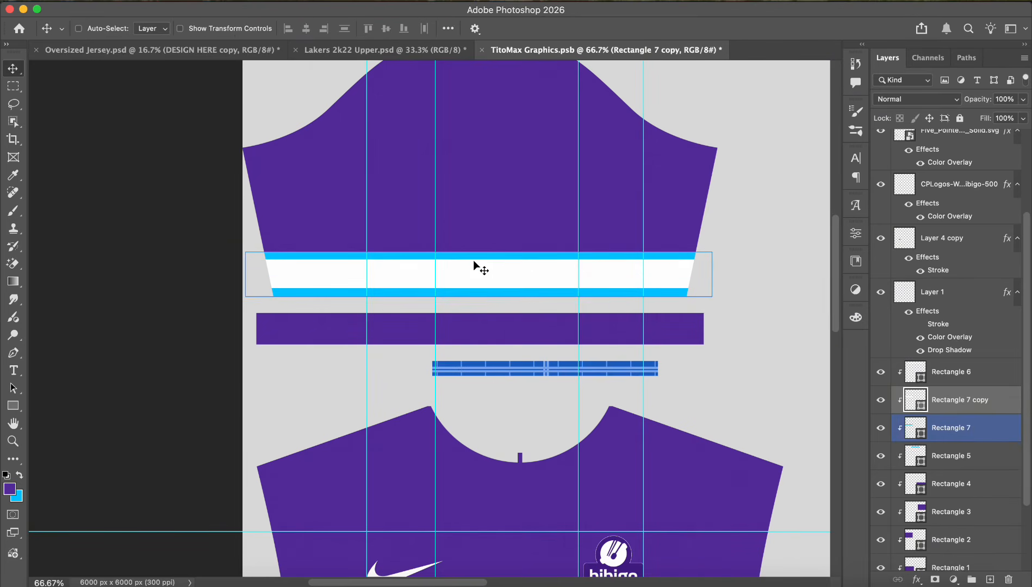
Combine the left sleeve's white stripe and light blue band layers into one Smart Object
key("super+minus")
key("super+minus")
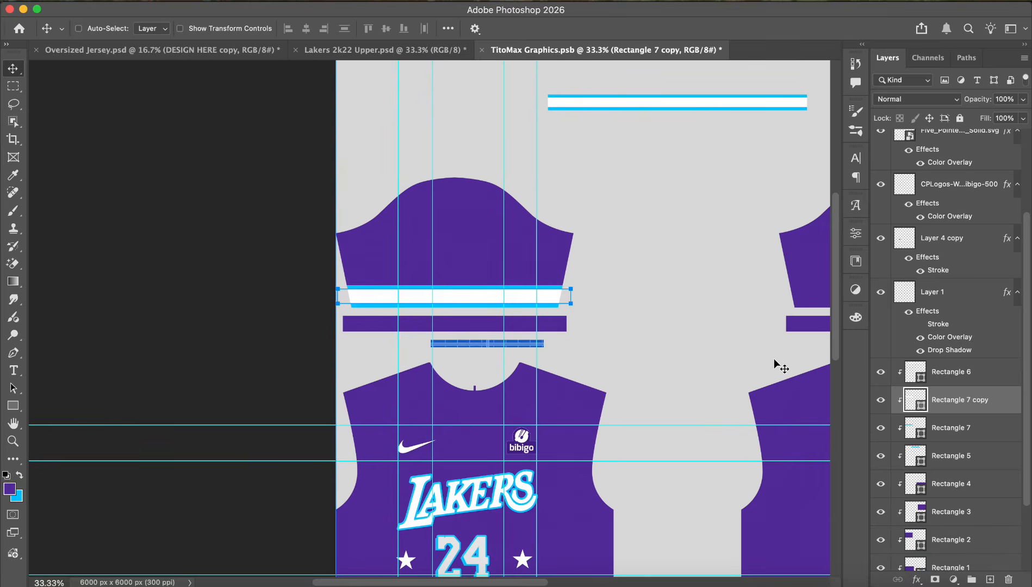
left_click(949, 429, "super")
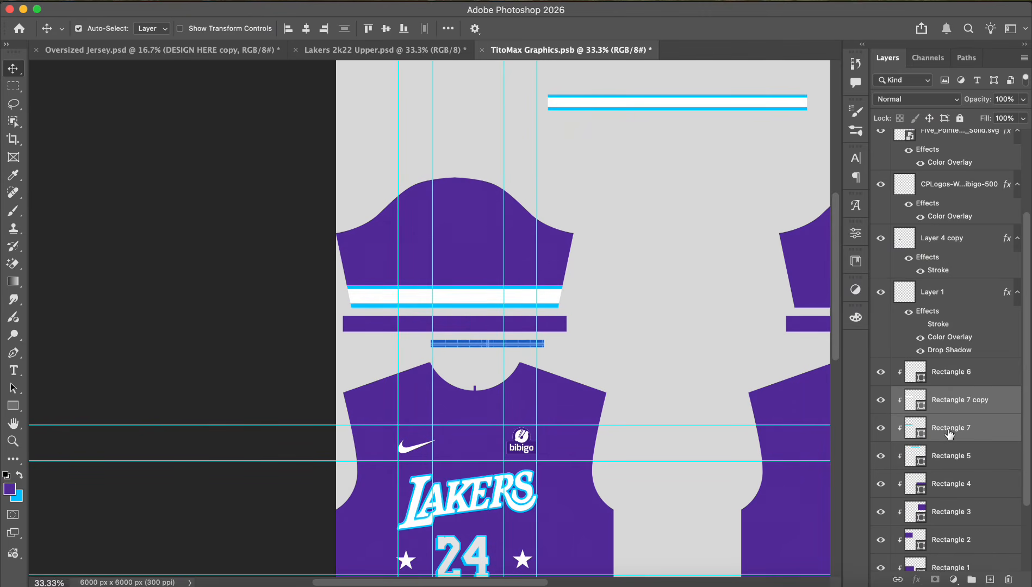
key("super+e")
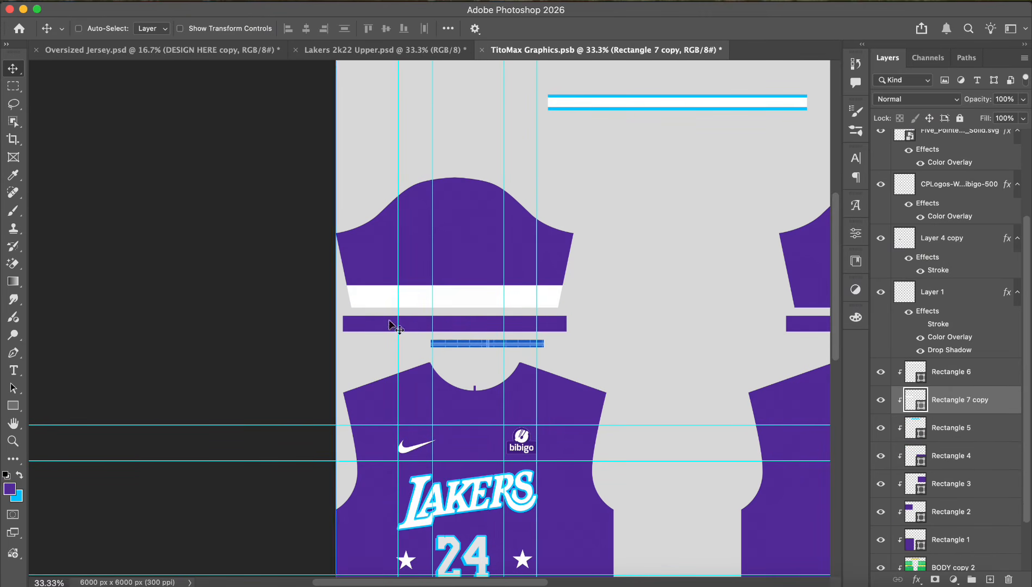
key("super+z")
right_click(957, 413)
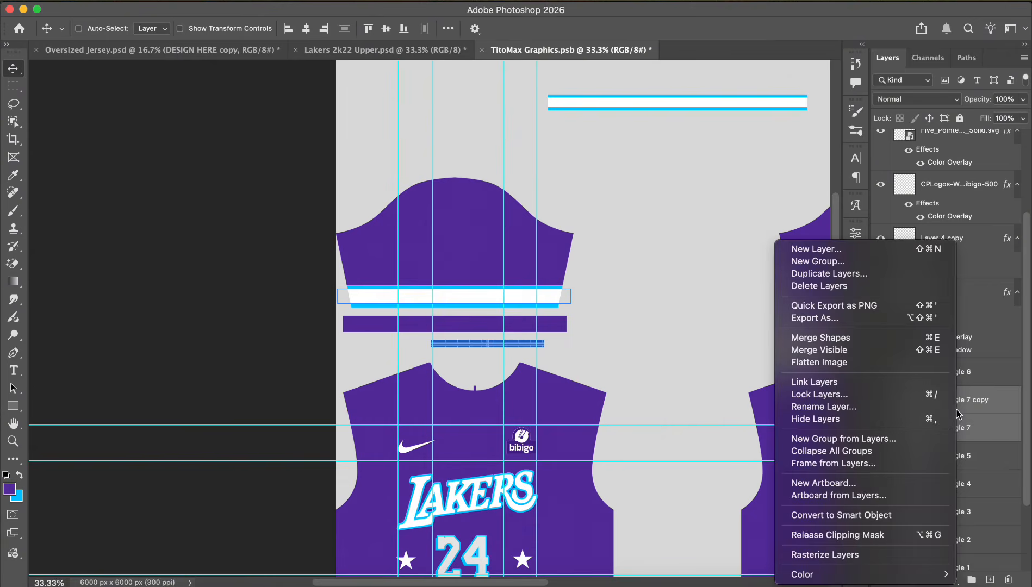
left_click(840, 515)
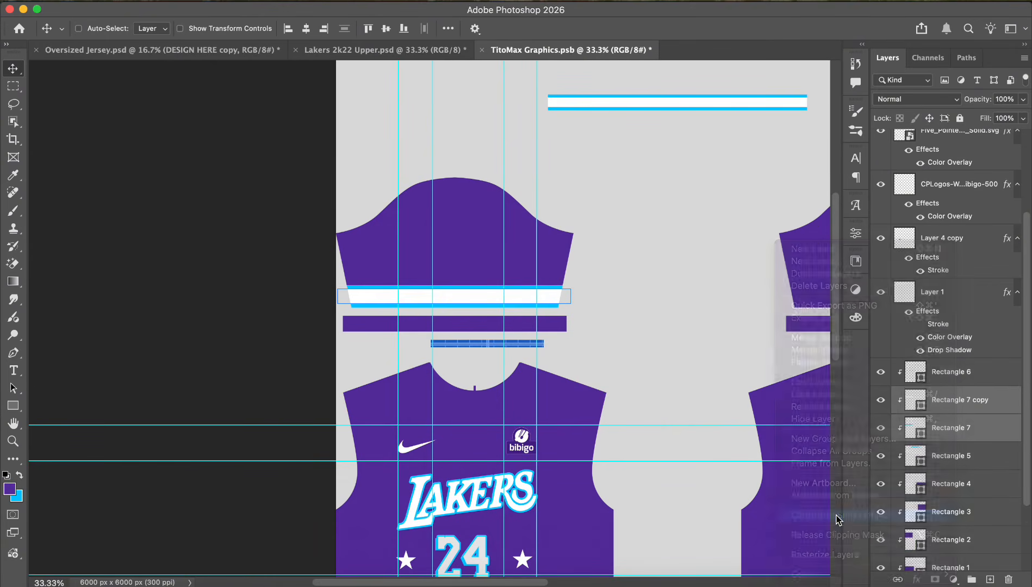
Duplicate the striped band and place the copy directly above it on the left sleeve, leaving a narrow purple gap
left_click_drag(466, 292, 465, 267)
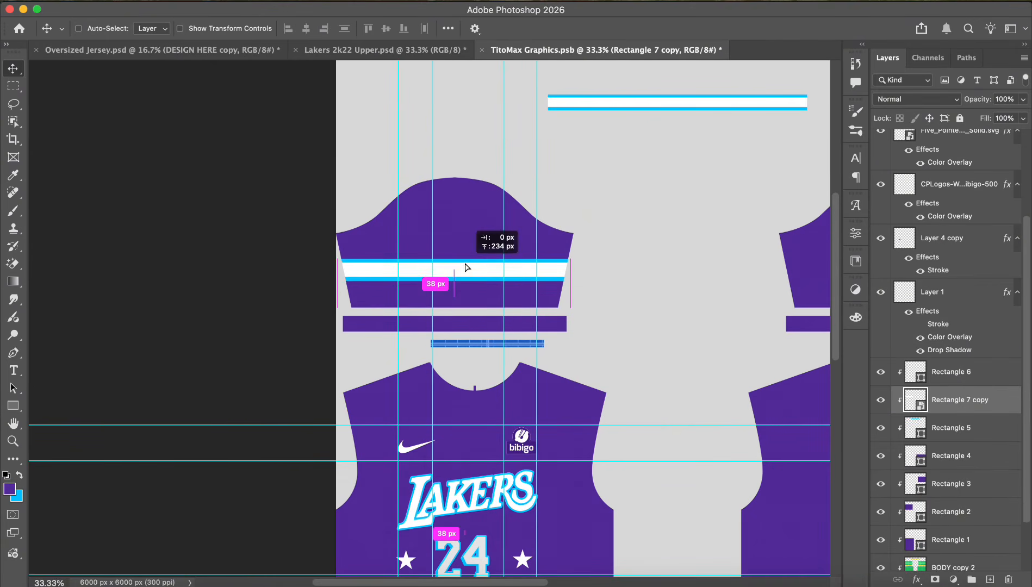
key("super+z")
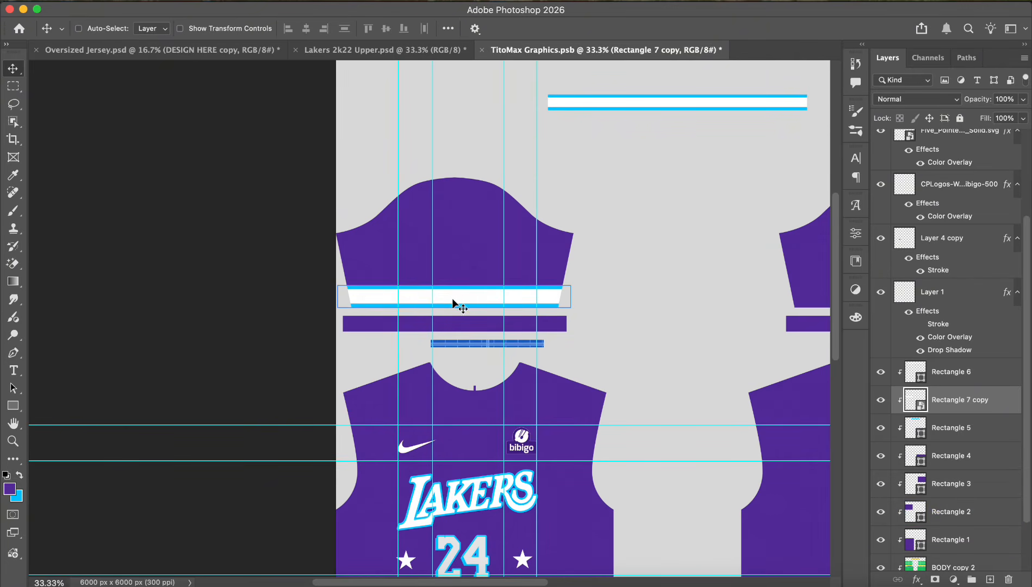
left_click_drag(454, 302, 455, 266)
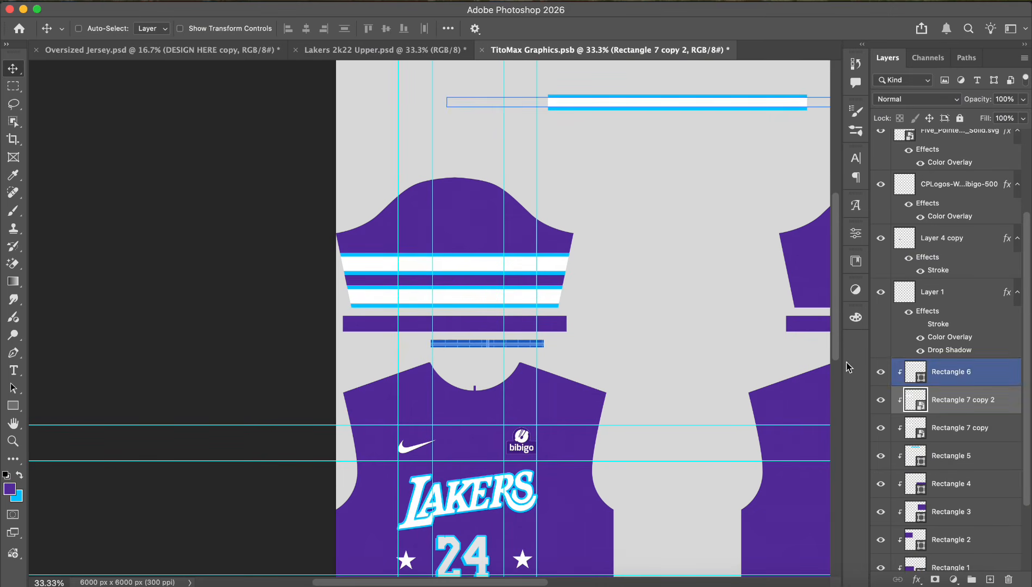
Duplicate both striped bands onto the right sleeve at the same height as on the left, and save the document
left_click(960, 428, "shift")
scroll(609, 331, "right", 5)
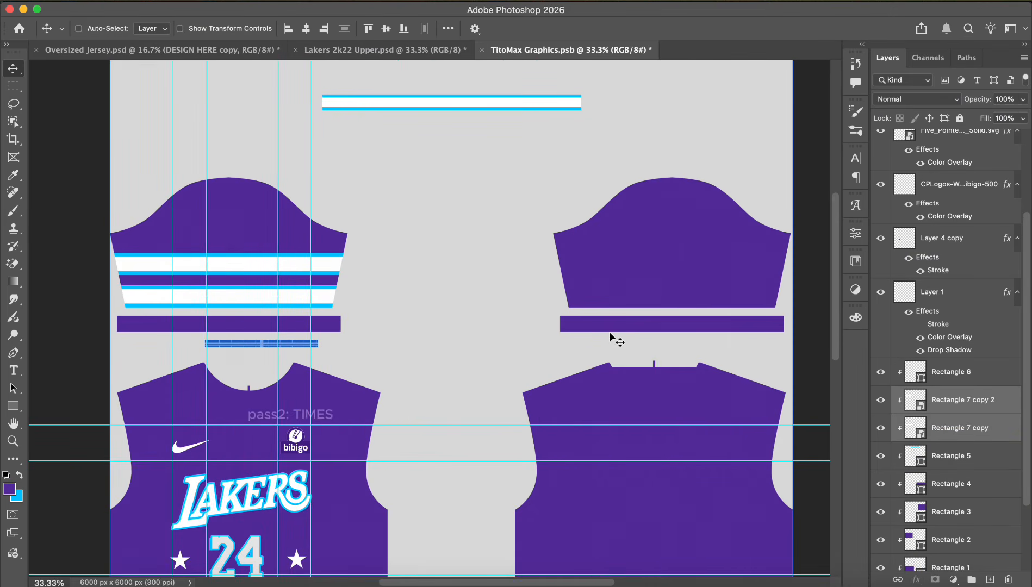
left_click_drag(299, 287, 740, 292)
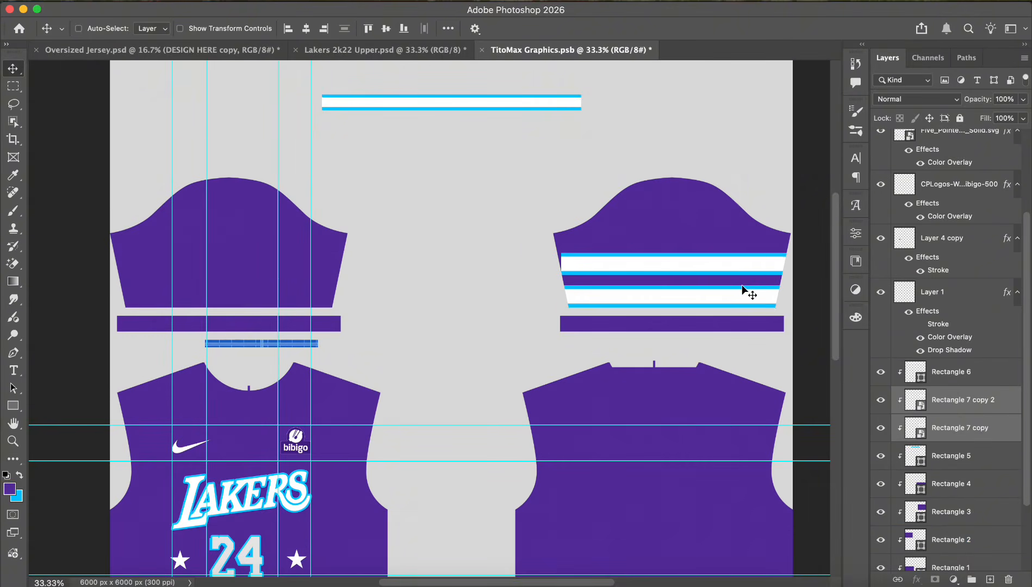
key("super+z")
left_click_drag(328, 287, 768, 306)
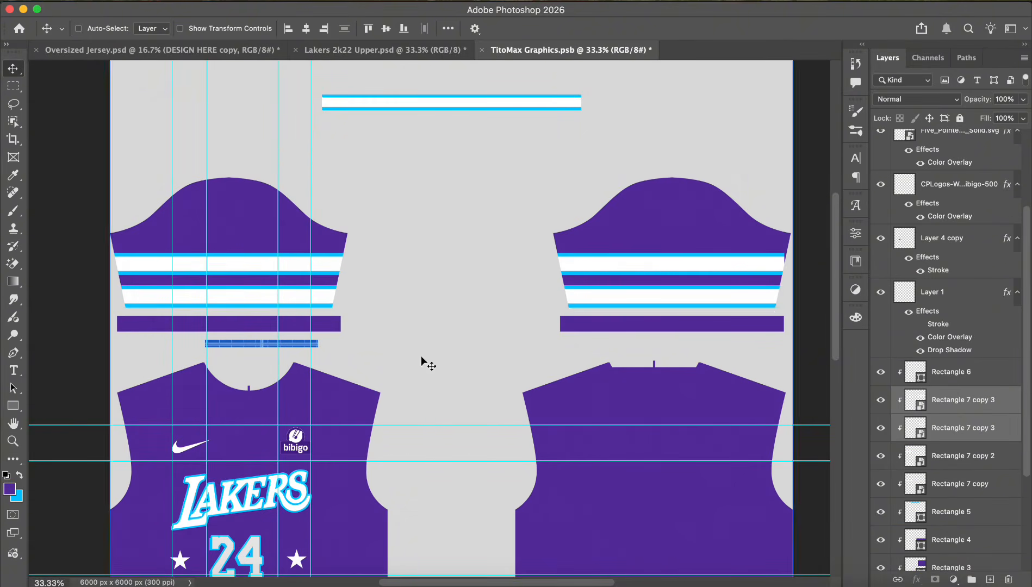
key("super+minus")
key("super+minus")
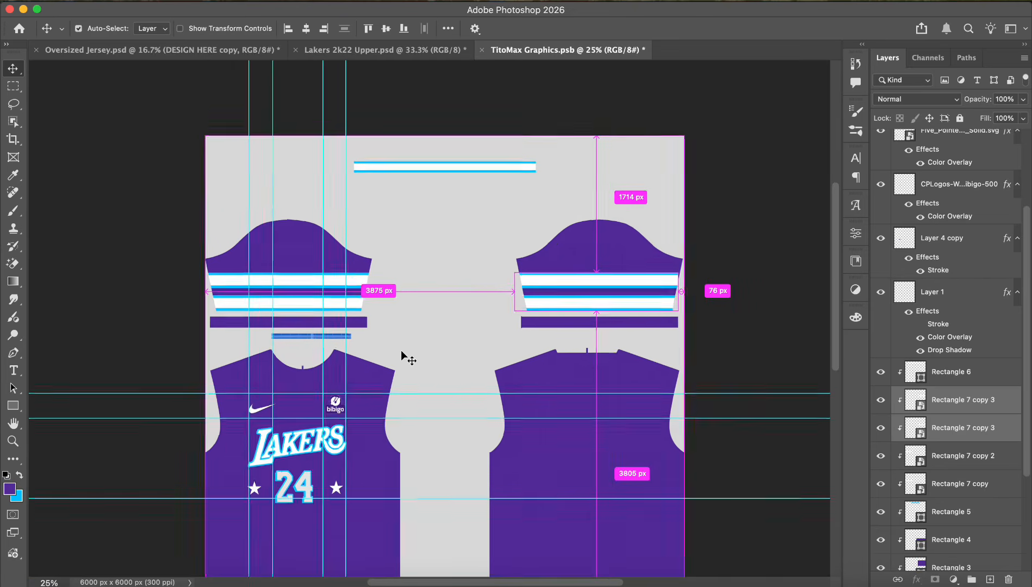
key("super+plus")
key("super+s")
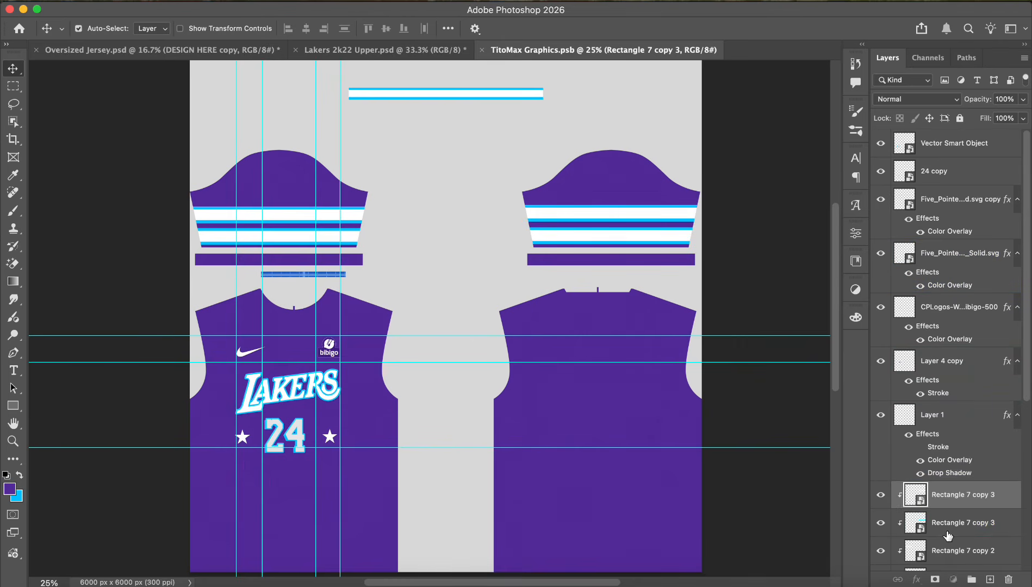
Move both striped bands on the right sleeve up together, leaving a purple strip at the sleeve's lower edge
left_click(947, 523, "super")
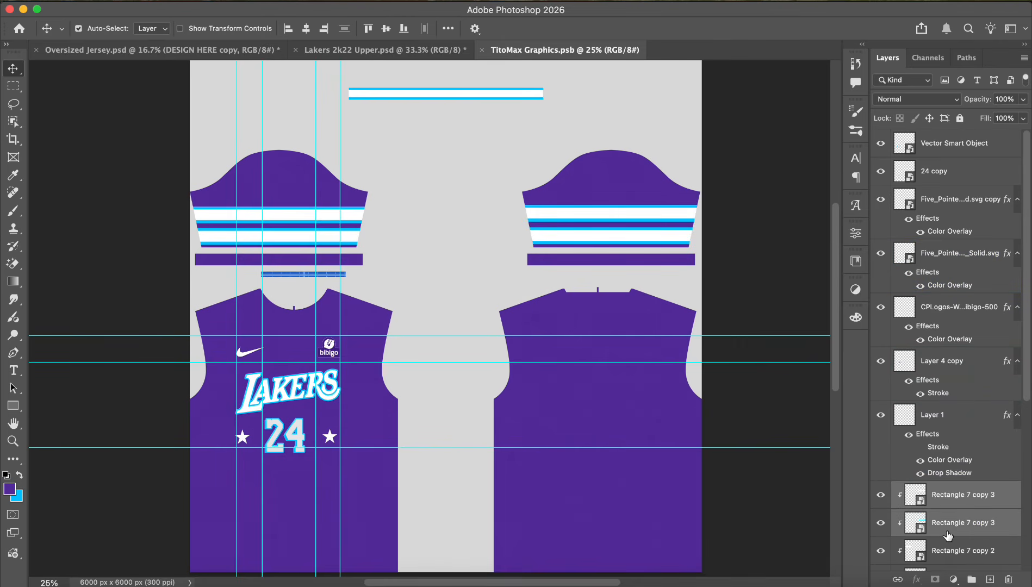
key("Up")
key("Up")
key("Up")
key("Up")
key("Up")
key("Up")
key("Up")
key("Up")
key("Up")
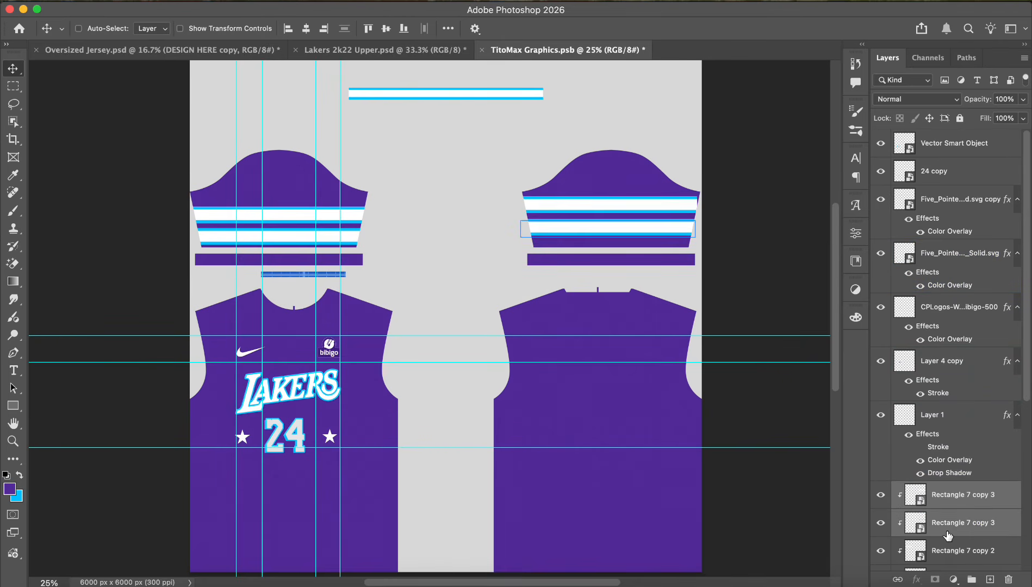
key("Up")
key("Up")
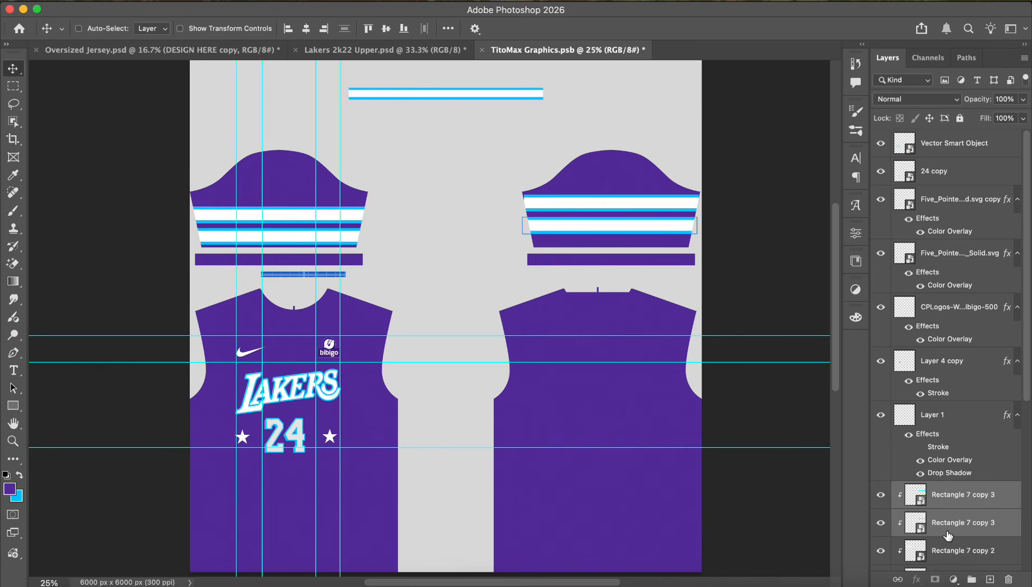
Move both striped bands on the left sleeve up to match the right sleeve's stripes, and save the document
left_click(949, 551)
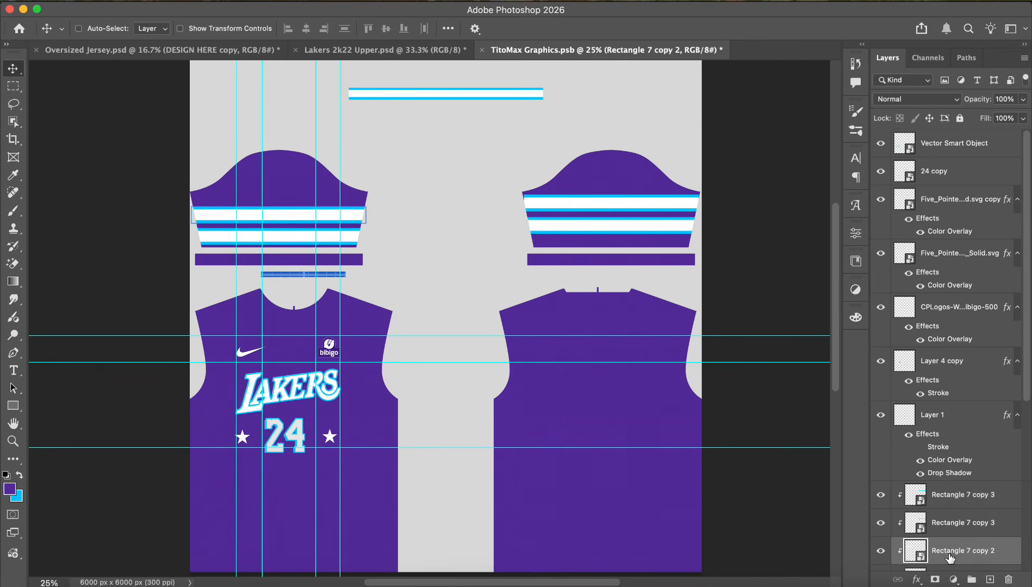
scroll(950, 557, "down", 3)
left_click(967, 510, "shift")
key("Up")
key("Up")
key("Up")
key("Up")
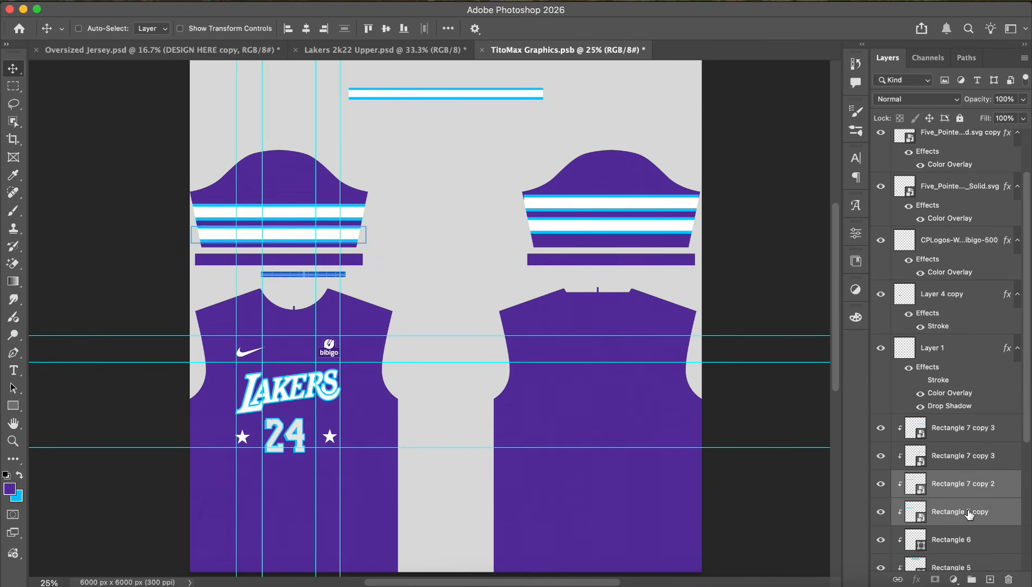
key("Up")
key("Up")
key("Up")
key("Up")
key("Up")
key("Up")
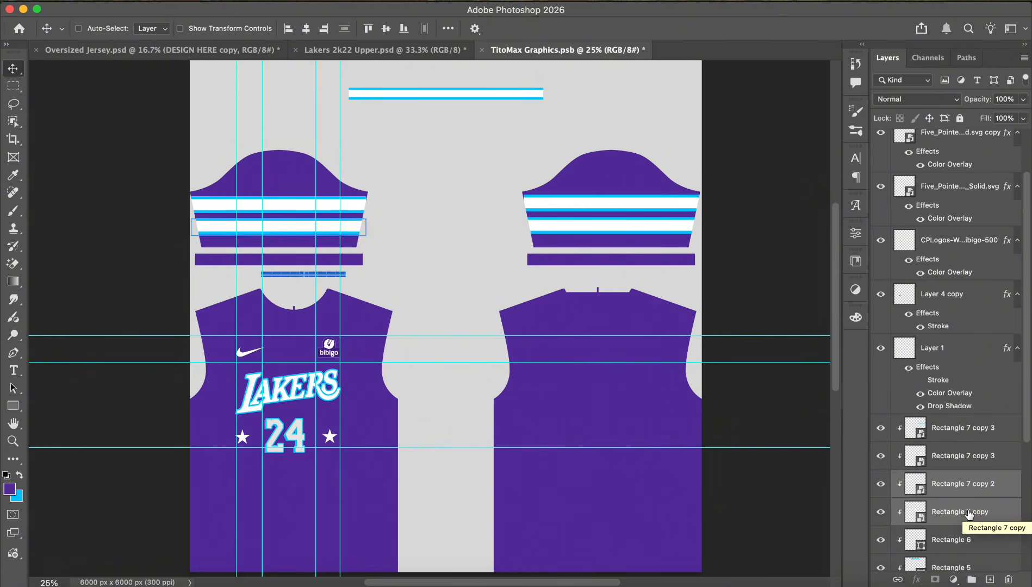
key("ctrl+s")
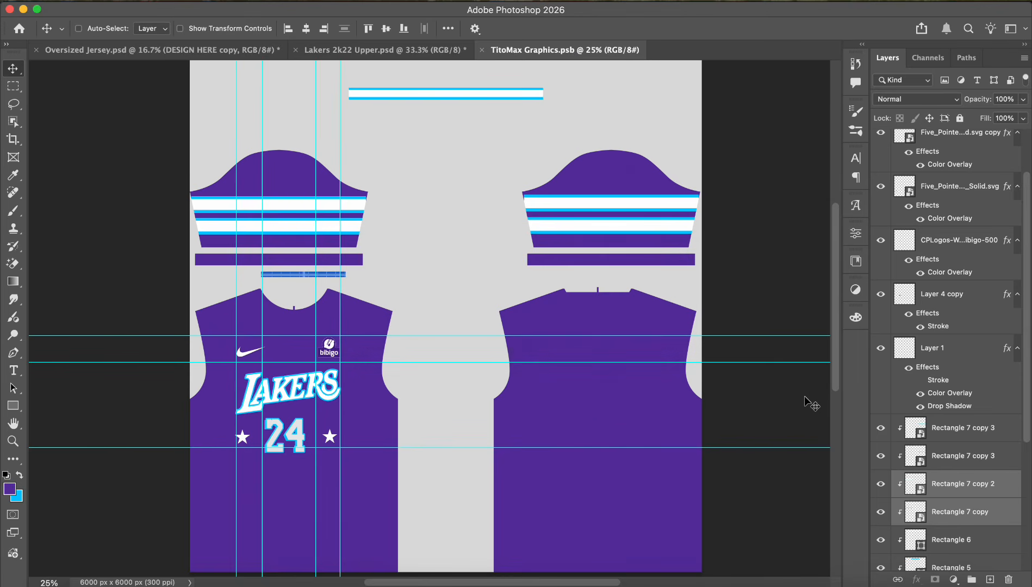
Copy the NBA logo, SURNAME text and large back number 24 from Lakers 2k22 Upper.psd onto the back piece in TitoMax Graphics.psb
scroll(436, 351, "down", 5)
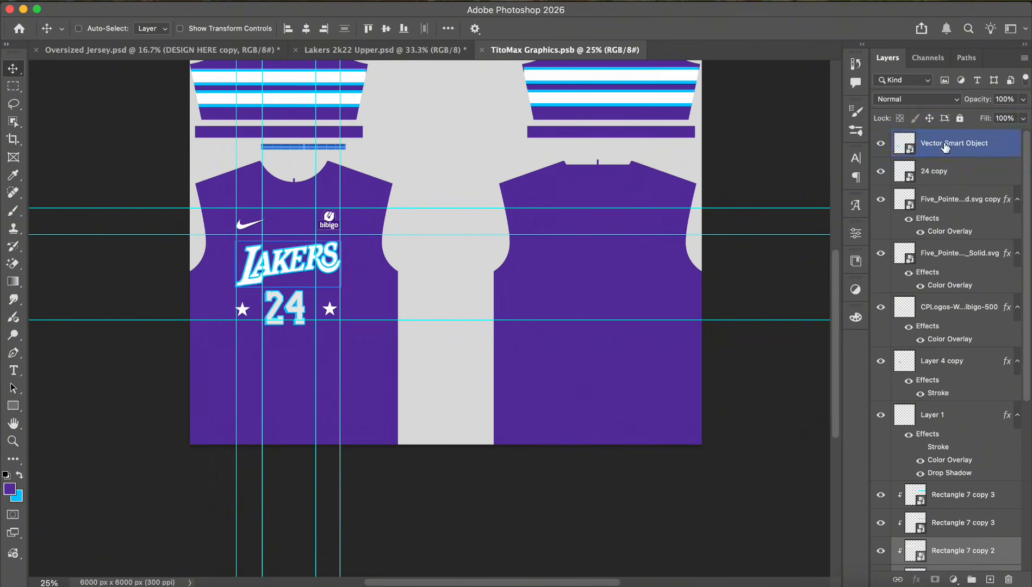
left_click(924, 143)
left_click(369, 52)
left_click(664, 239, "super")
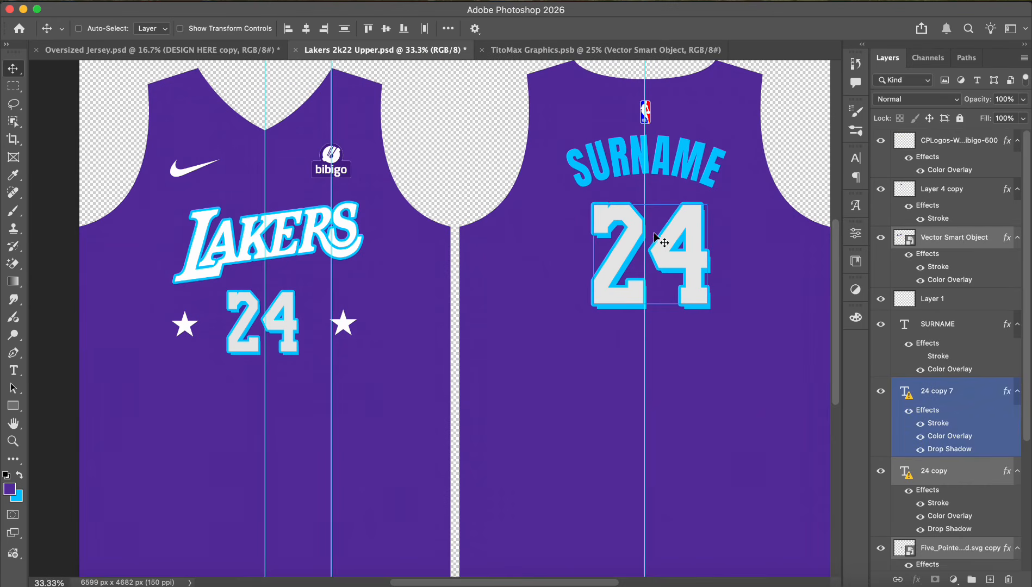
left_click(720, 171, "super")
left_click(692, 158, "super")
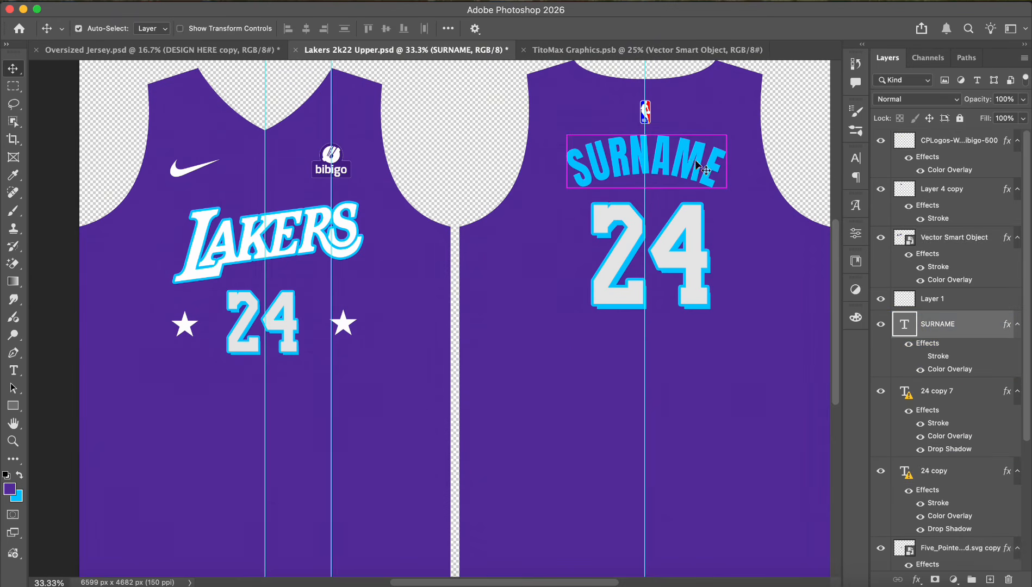
left_click(682, 228, "super")
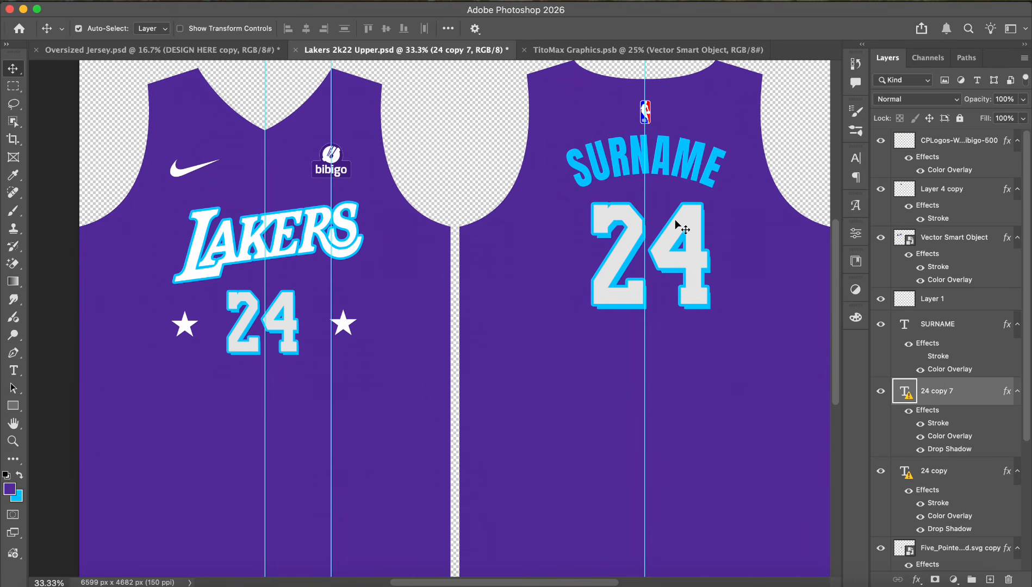
left_click(930, 326, "super")
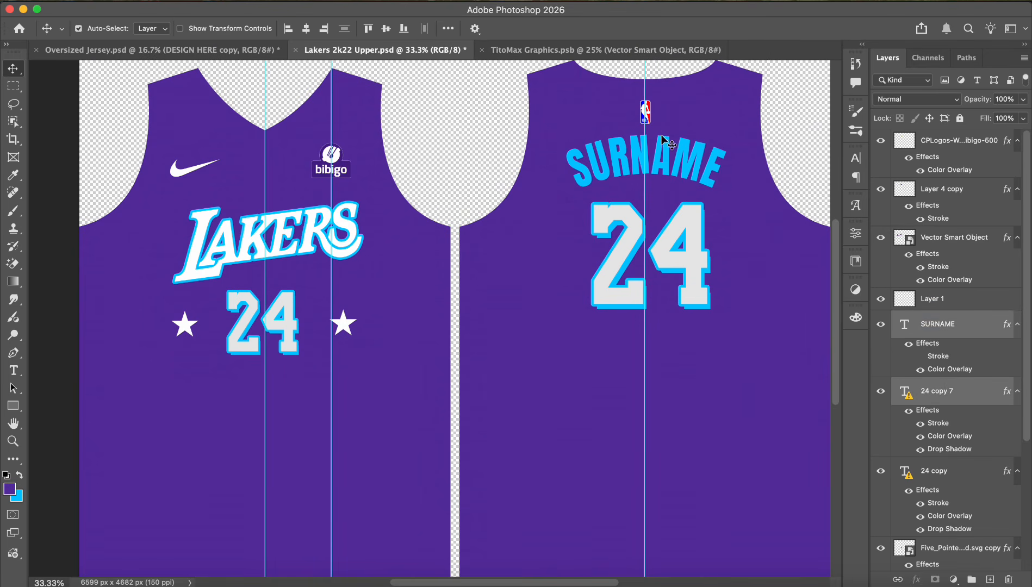
left_click(647, 112, "shift")
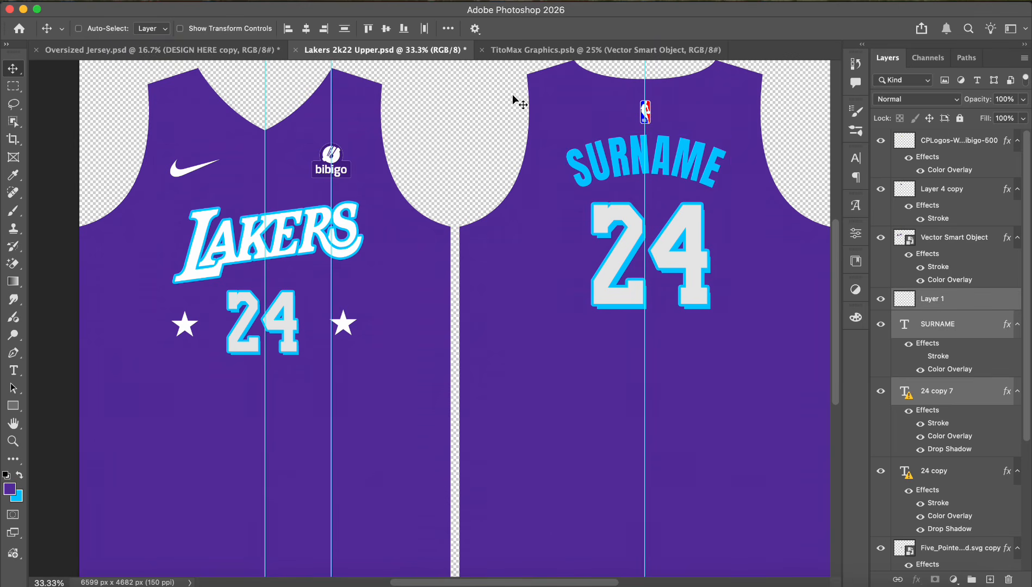
left_click_drag(512, 94, 542, 481)
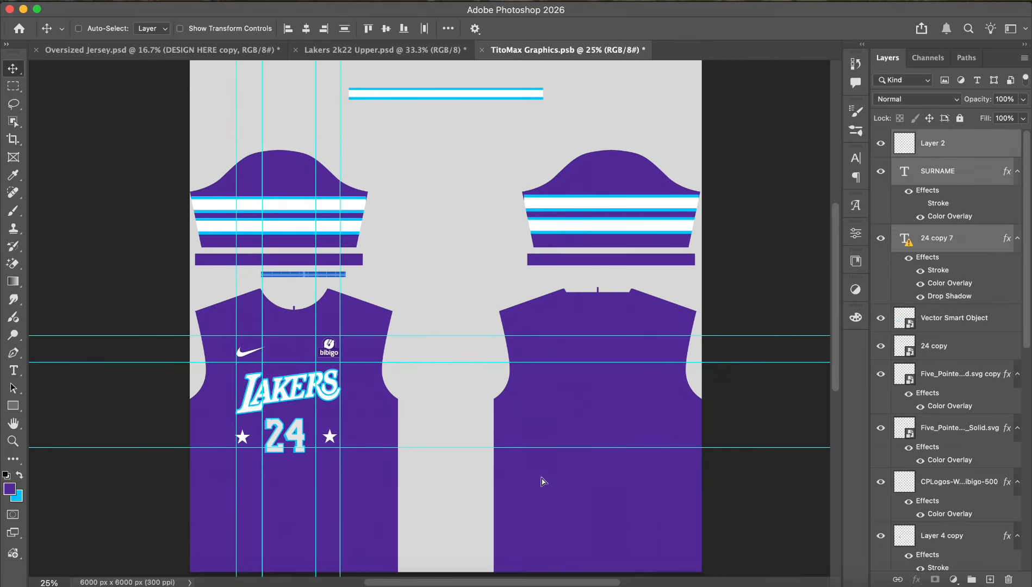
left_click_drag(470, 366, 624, 449)
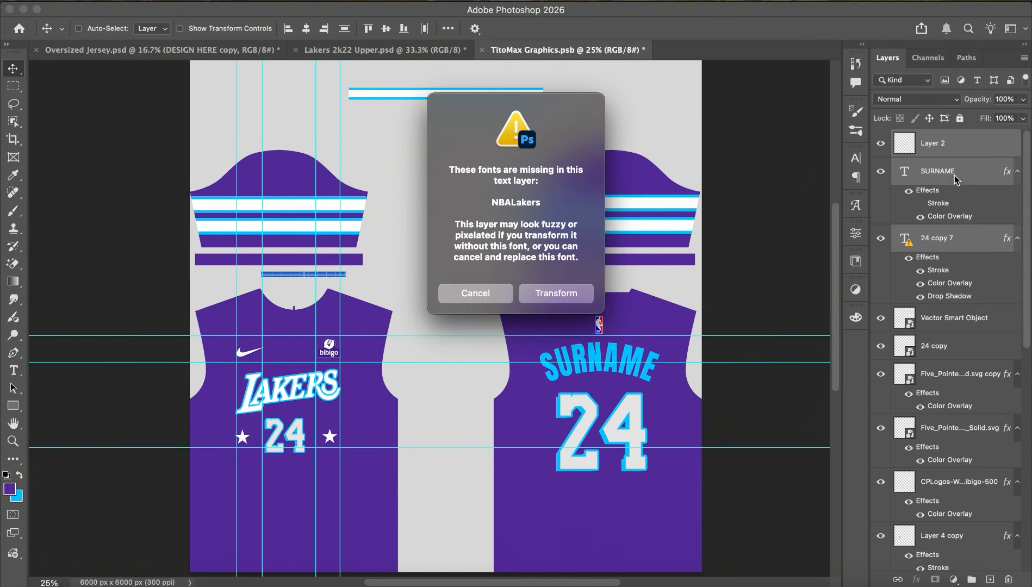
Dismiss the missing-font transform warning and convert the copied NBA logo, SURNAME and back number layers into one Smart Object
left_click(484, 298)
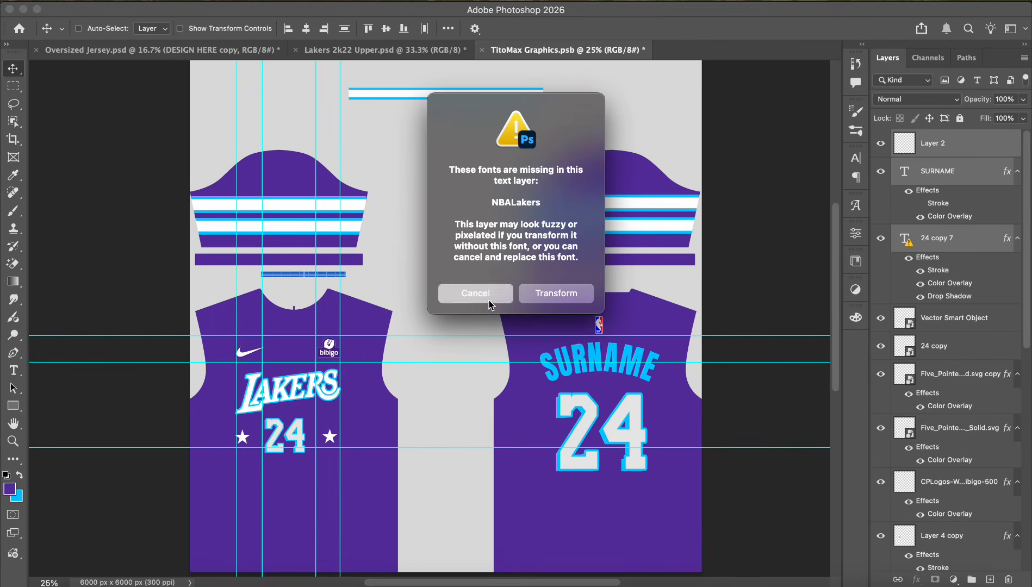
right_click(928, 185)
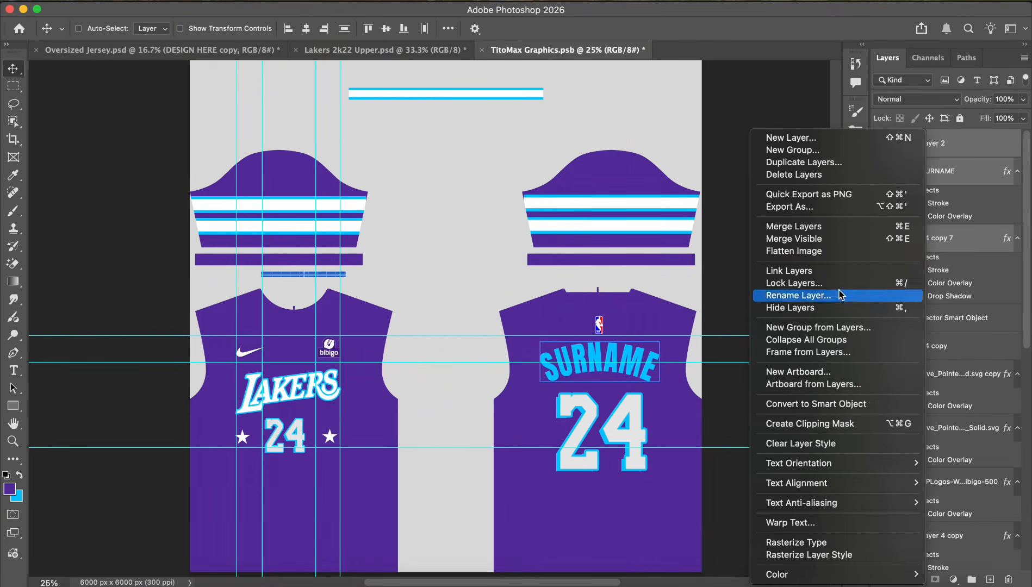
left_click(837, 406)
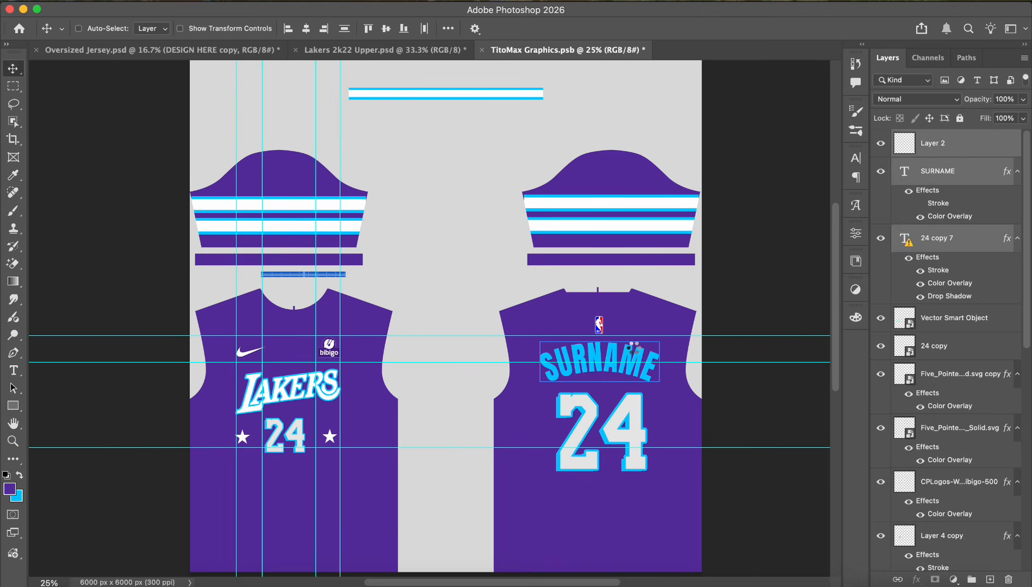
Scale the back graphics Smart Object with the NBA logo, SURNAME and number proportionally from its centre to about 75%
key("ctrl+t")
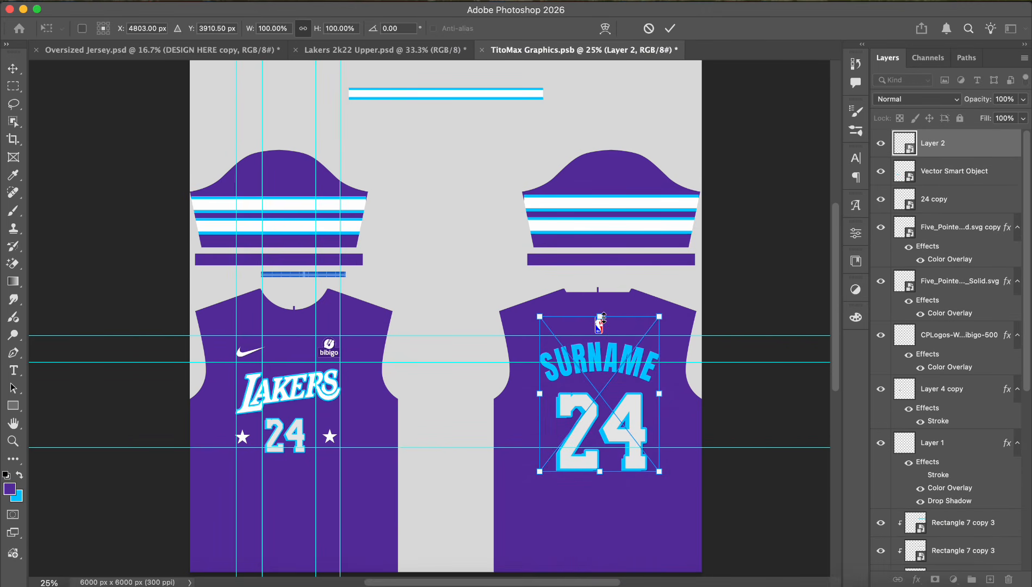
left_click_drag(603, 319, 605, 337)
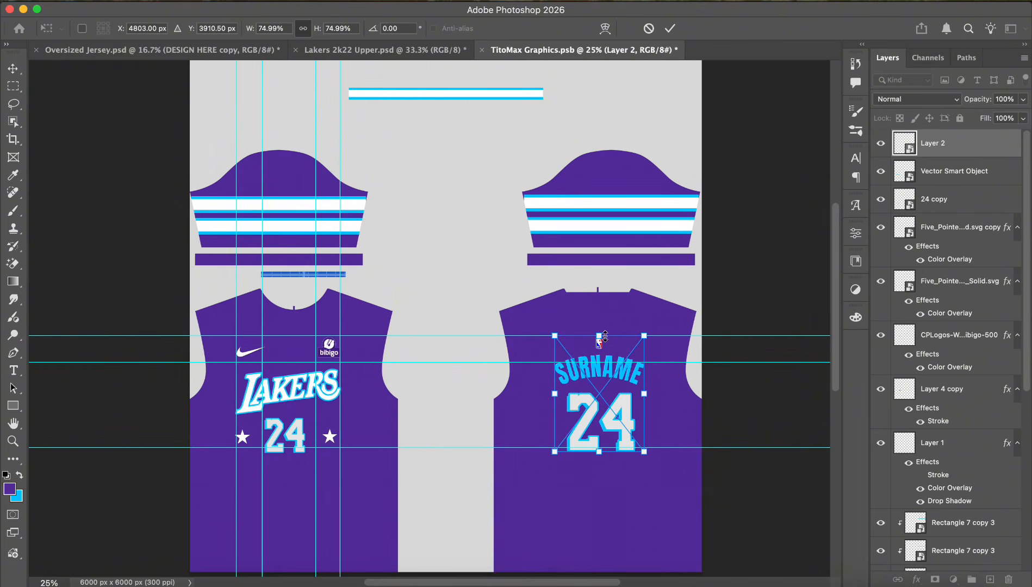
key("Return")
Nudge the scaled back graphics slightly left and up to centre them on the back piece below the collar mark
key("Left")
key("Left")
key("Left")
key("Left")
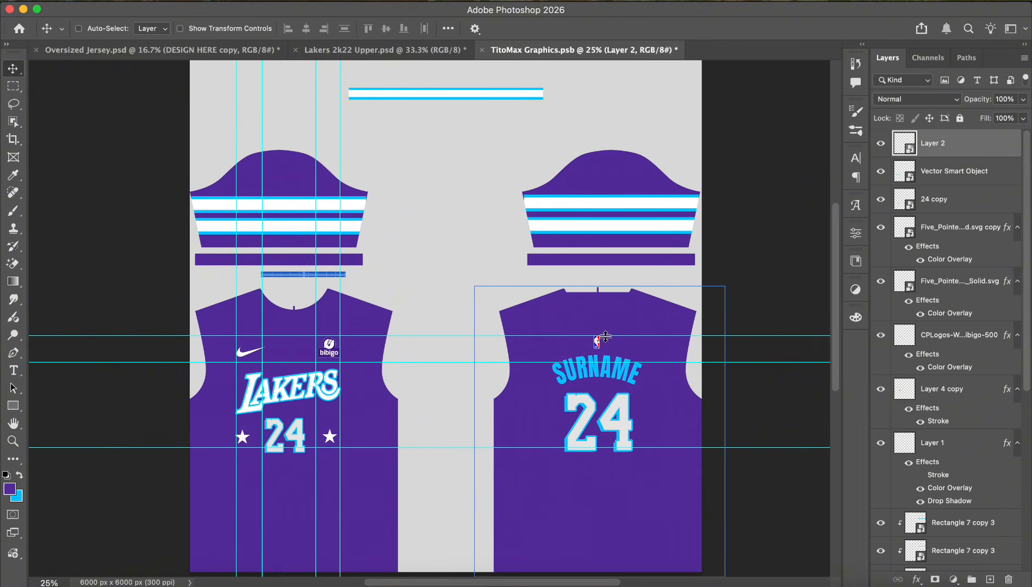
key("Up")
key("Up")
key("Up")
key("Up")
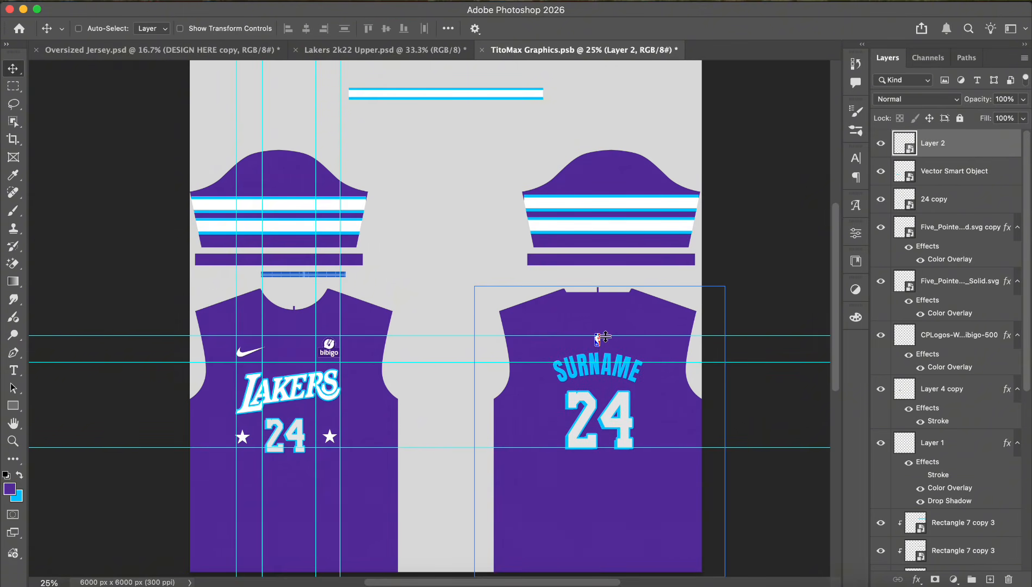
key("Right")
key("Right")
Open the back graphics Smart Object's contents and replace the arched SURNAME text with BRYANT
double_click(904, 144)
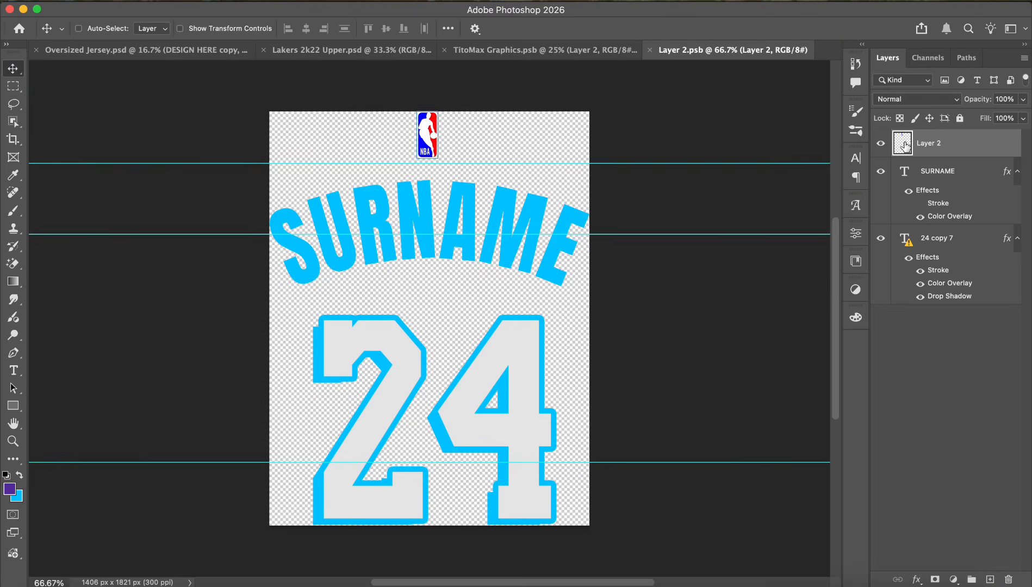
double_click(904, 173)
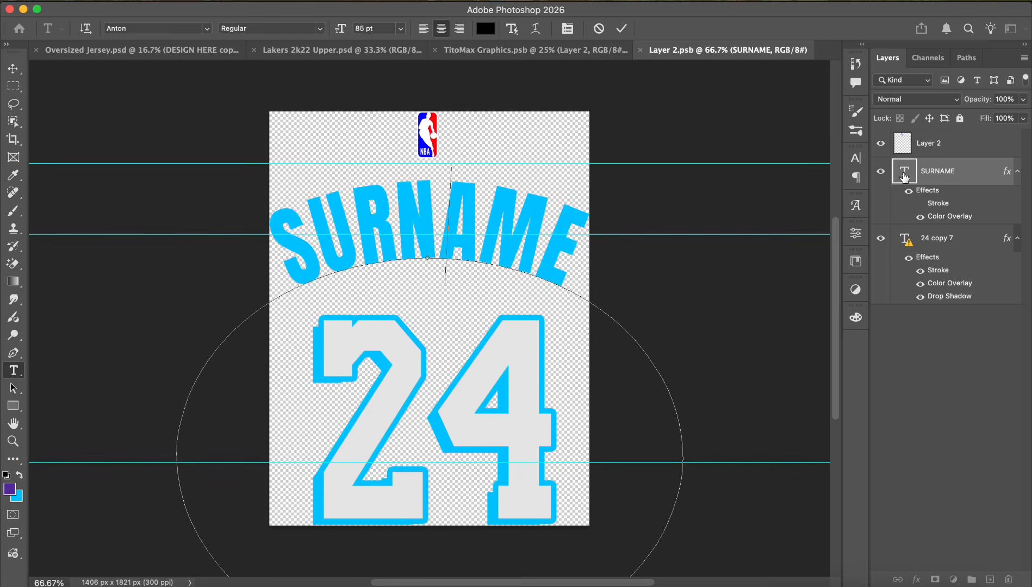
type("BRYANT")
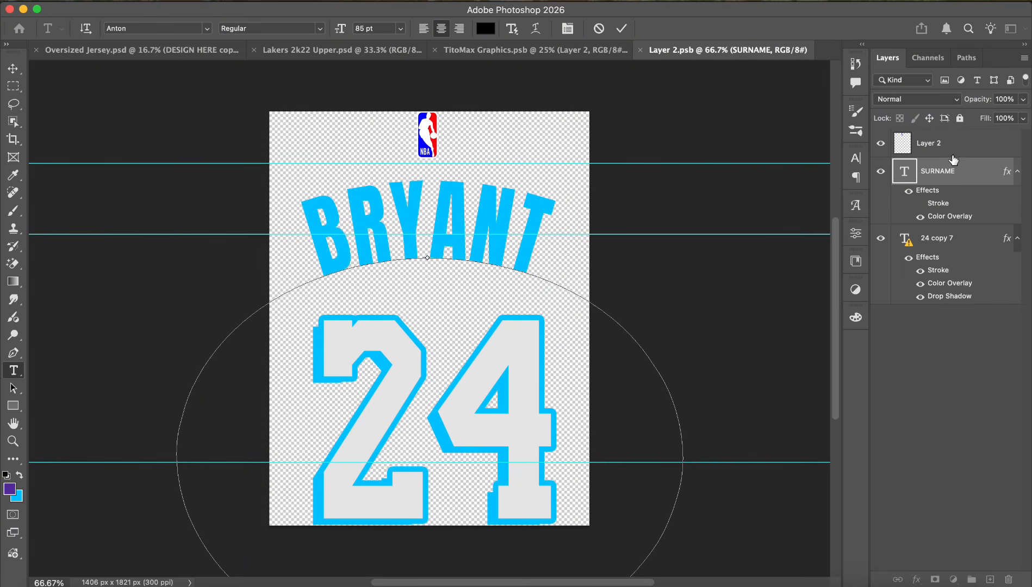
key("Escape")
key("v")
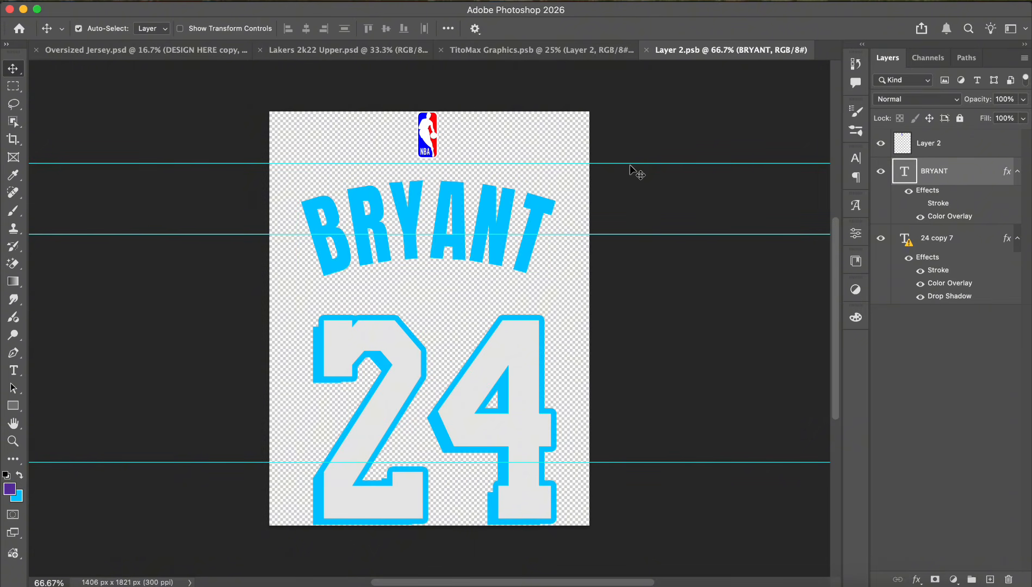
Close the Smart Object with its changes saved, save TitoMax Graphics.psb, and switch to the Oversized Jersey.psd mockup
key("super+w")
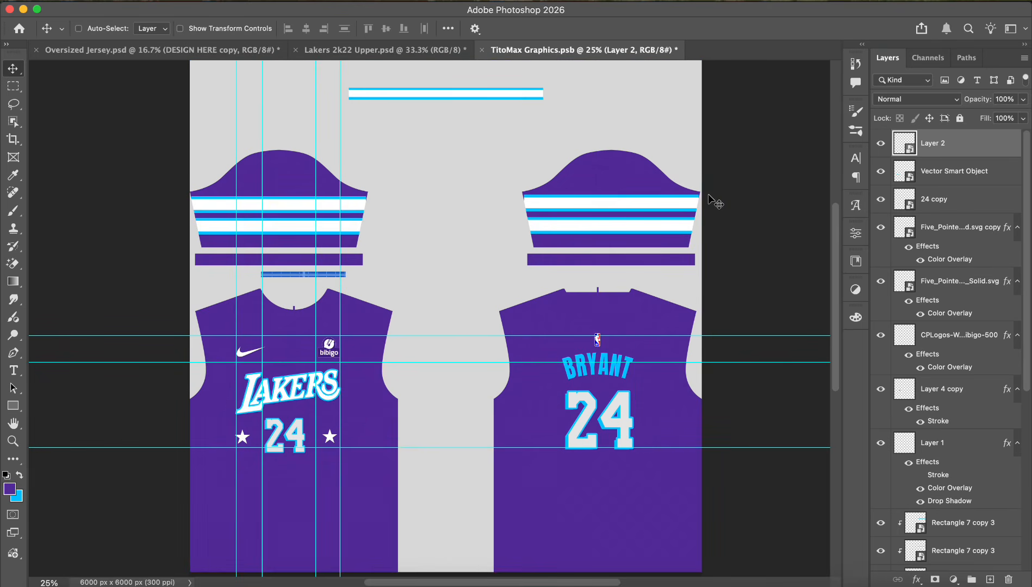
key("super+s")
left_click(247, 49)
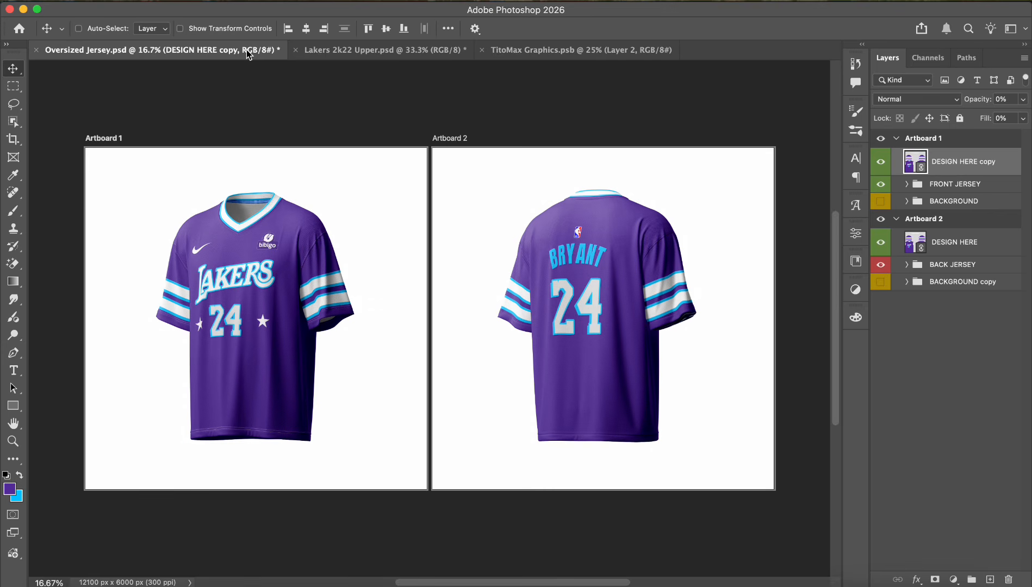